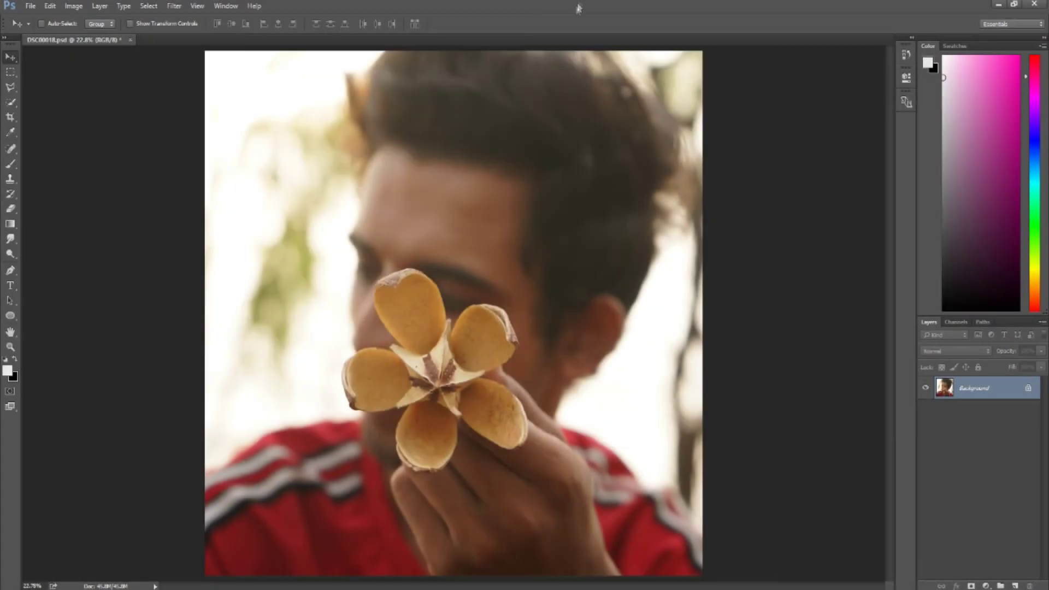
Step: Duplicate the Background layer and open the copy in the Camera Raw Filter
drag(990, 389, 1015, 585)
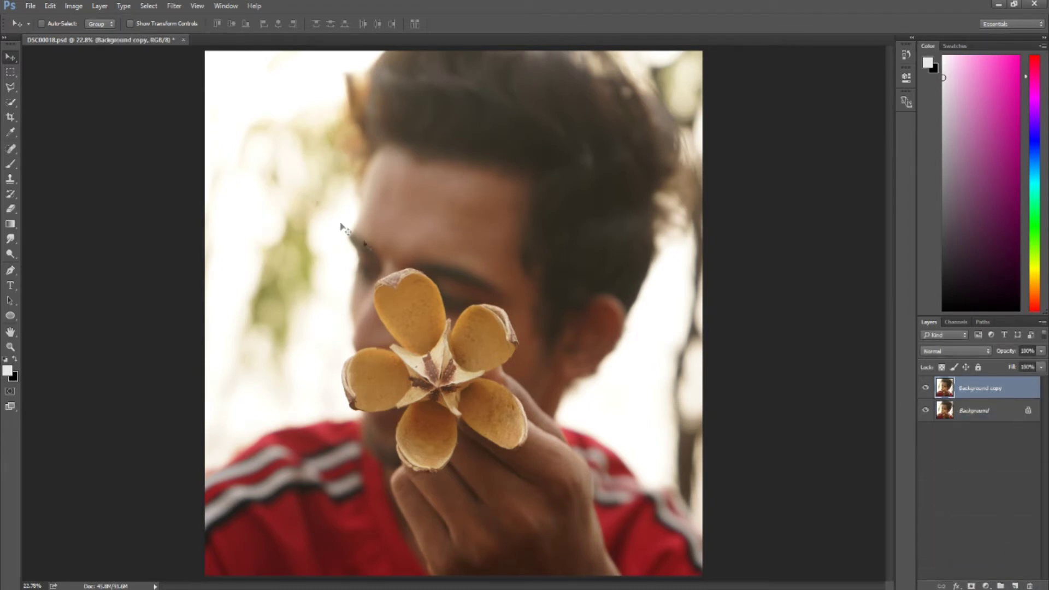
click(175, 6)
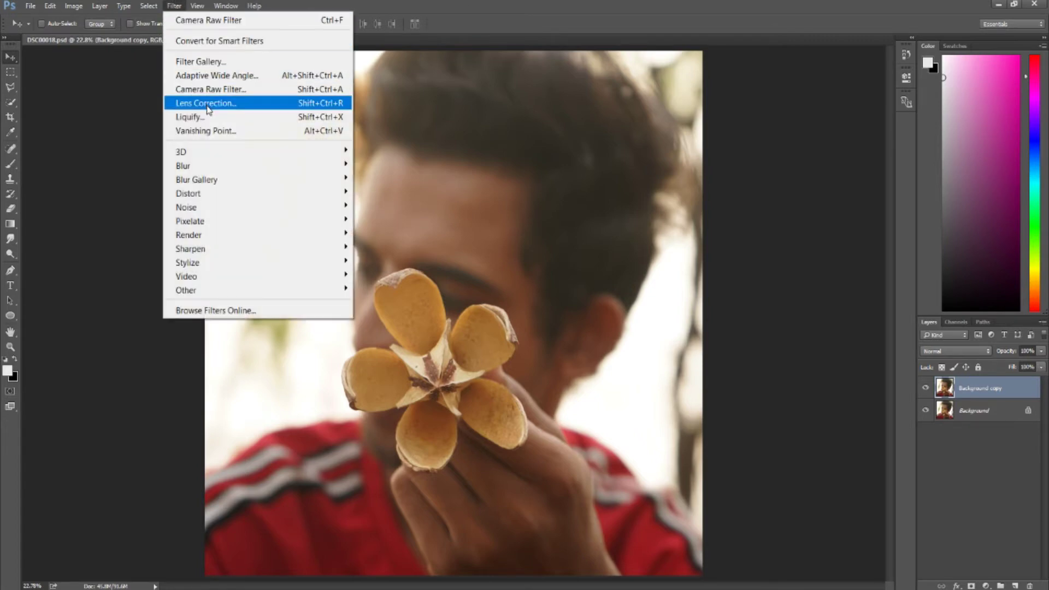
click(213, 90)
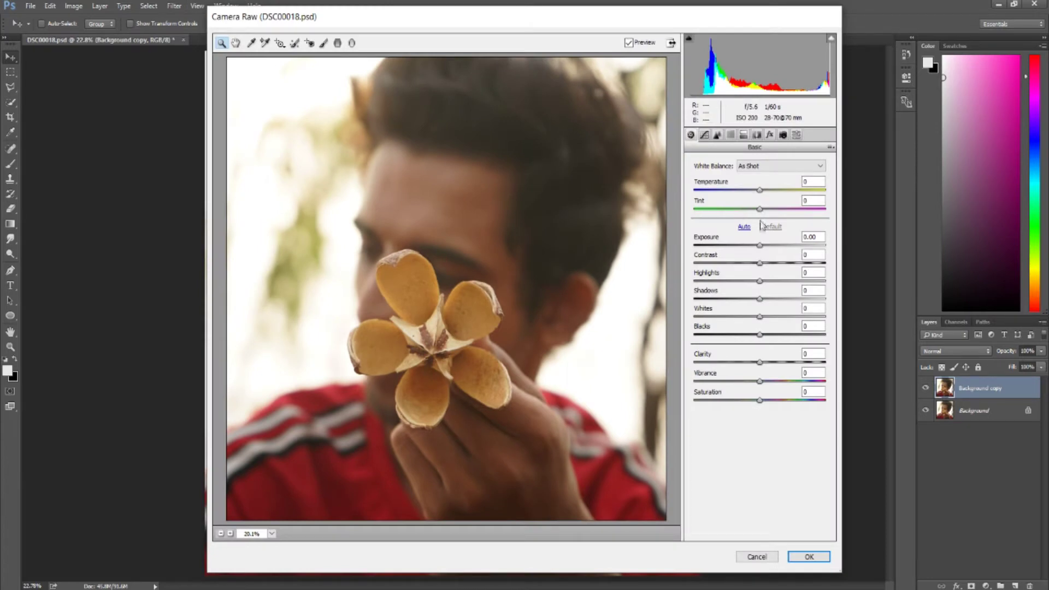
Step: Set the basic adjustments to Exposure +0.40, Temperature -18, Tint +28, Contrast +38 and Blacks -11, with Clarity raised moderately
drag(760, 245, 766, 246)
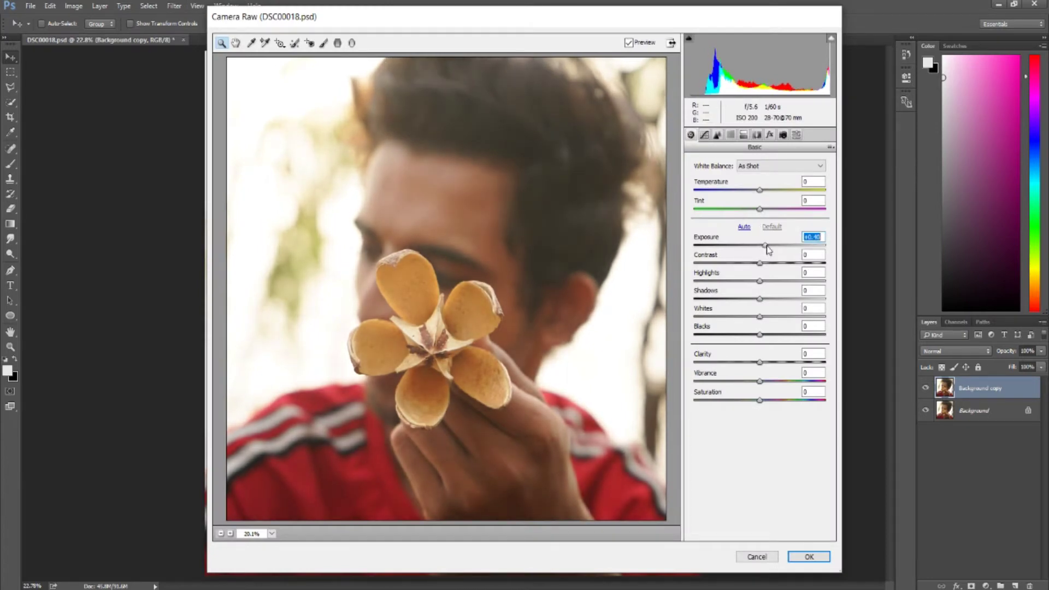
drag(760, 190, 780, 211)
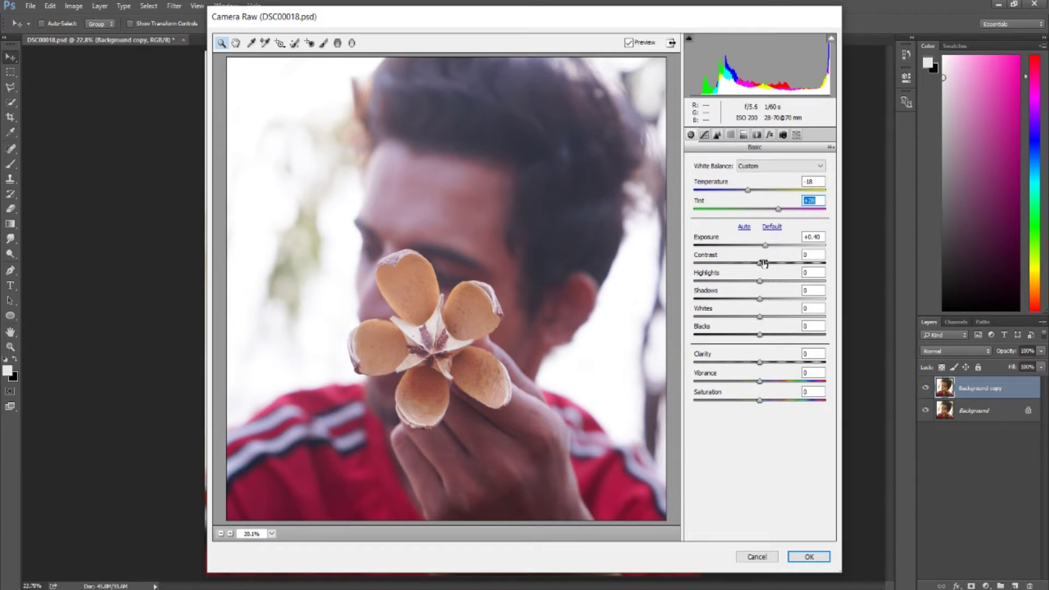
drag(764, 264, 788, 266)
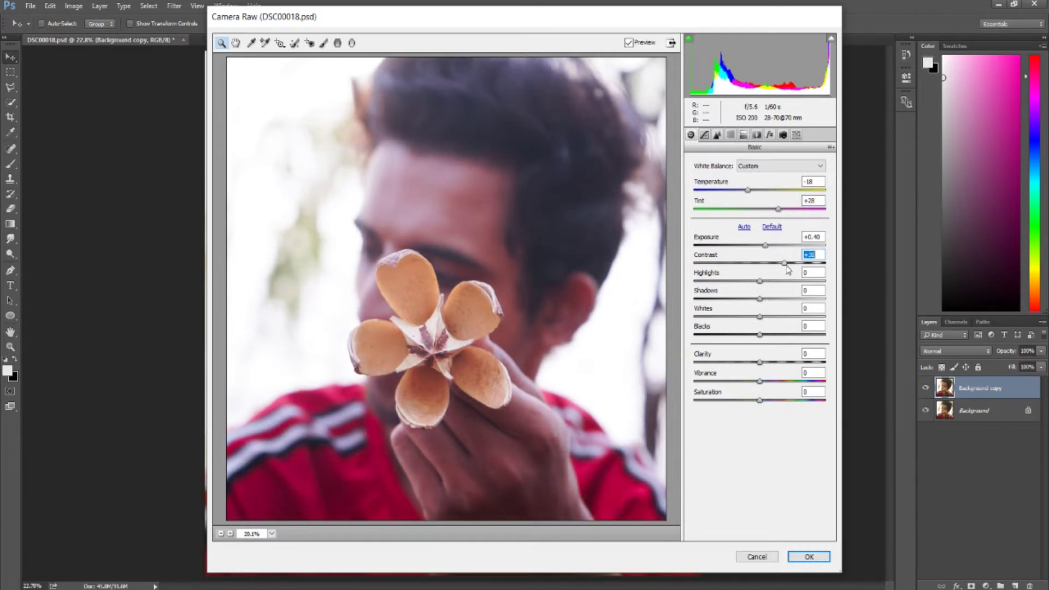
drag(759, 335, 784, 362)
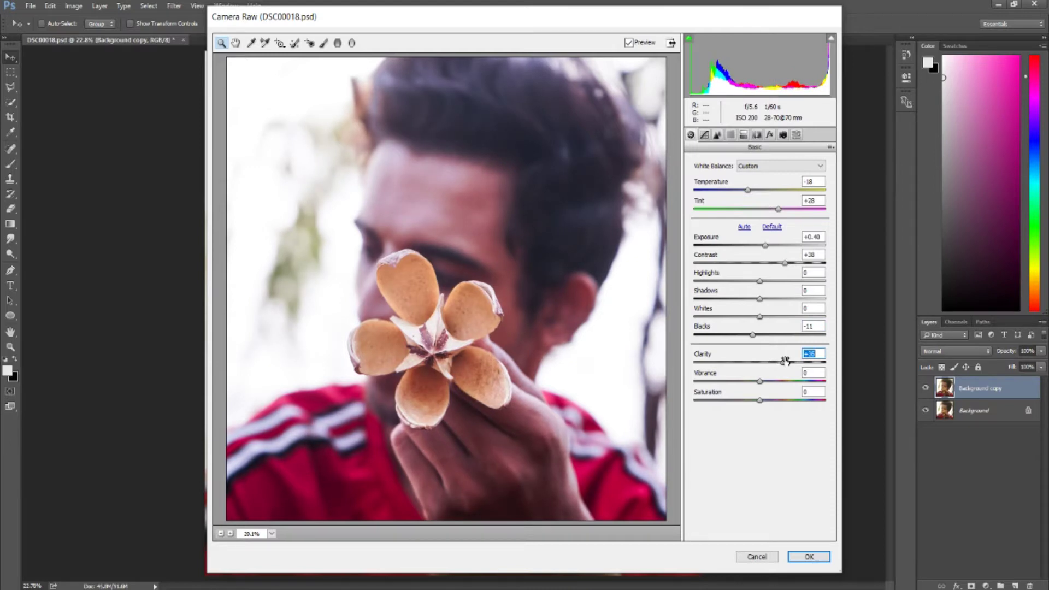
Step: Increase the Sharpening amount moderately and open the Camera Calibration settings
click(705, 134)
click(718, 135)
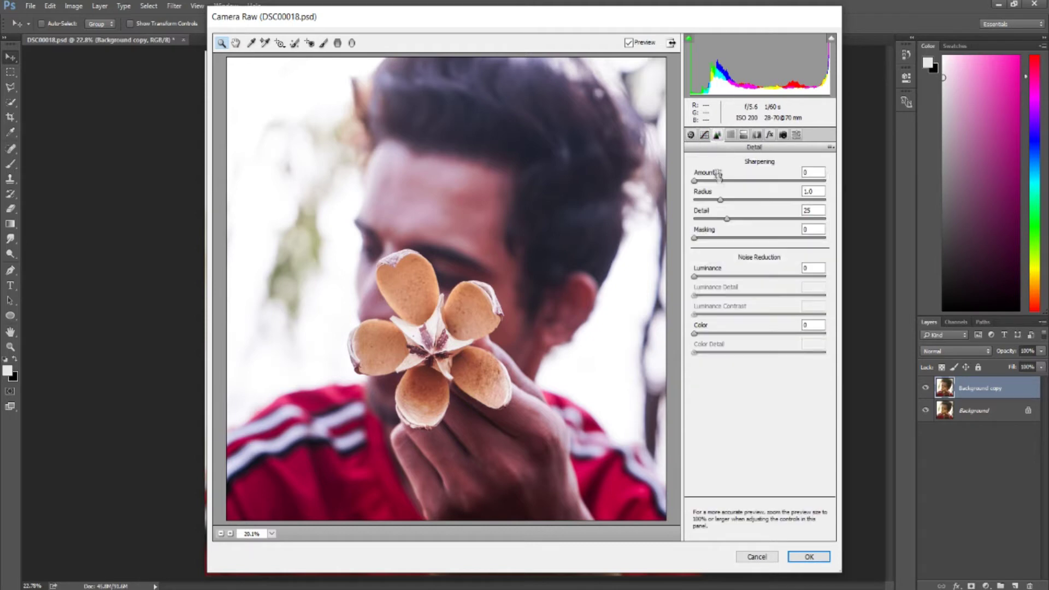
drag(695, 182, 735, 187)
click(731, 136)
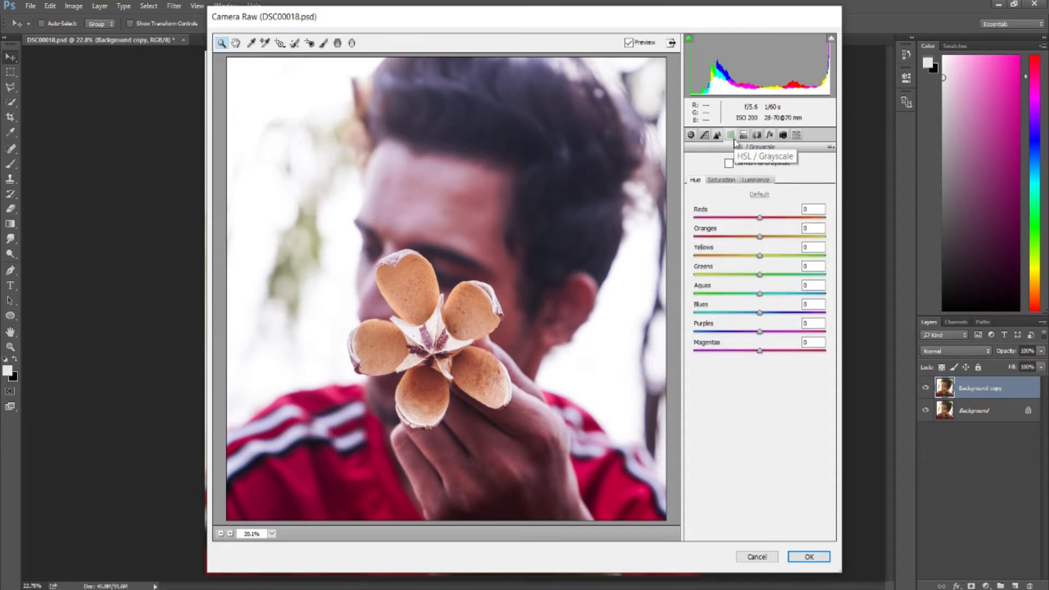
click(784, 135)
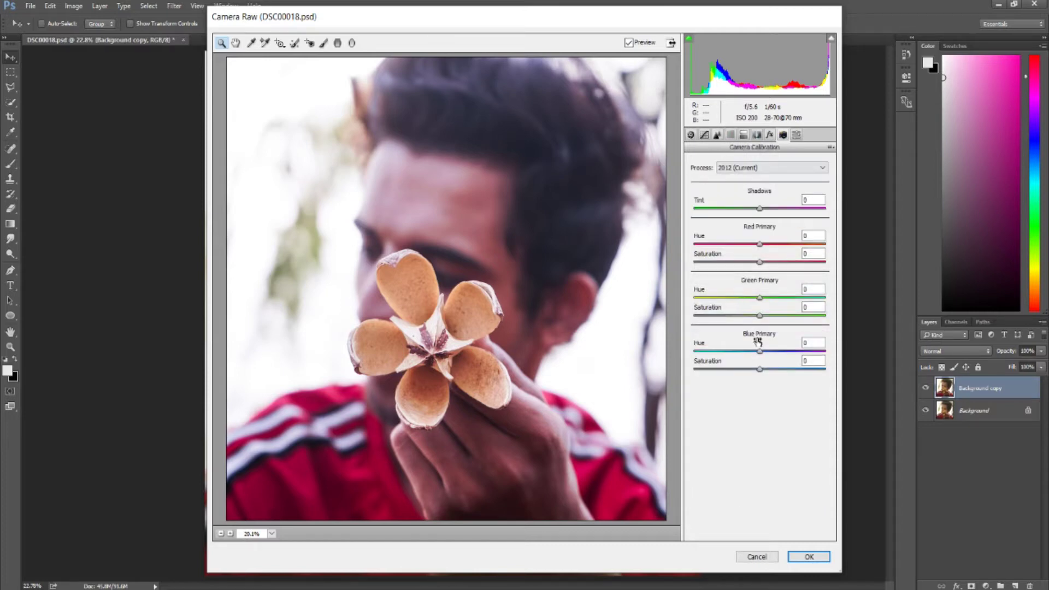
drag(762, 300, 707, 300)
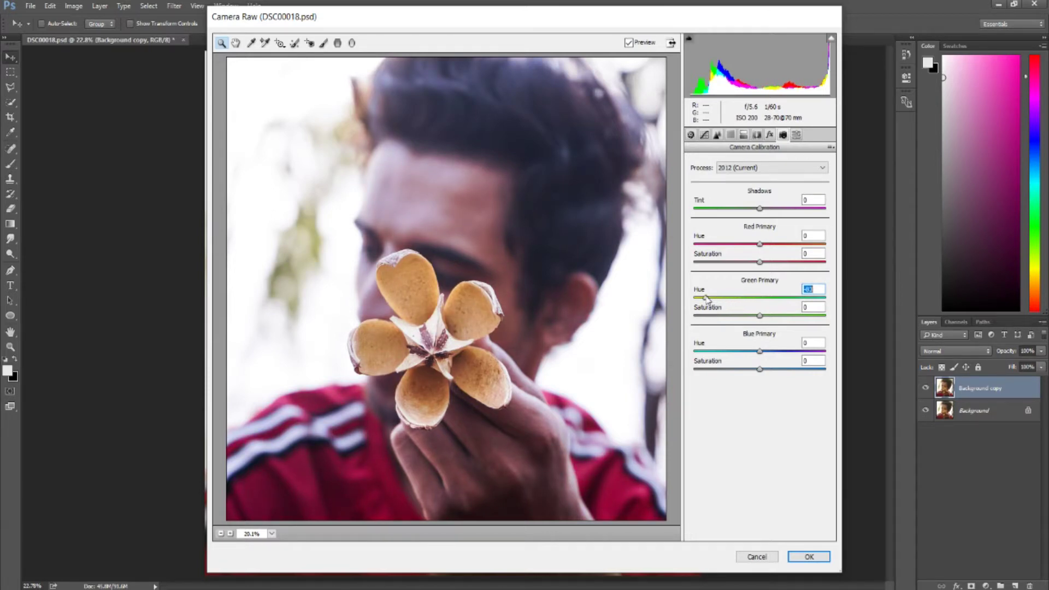
drag(711, 298, 758, 301)
double_click(759, 301)
Step: Set the Blue Primary hue to -53 and the Post Crop Vignetting amount to -13
drag(760, 354, 726, 347)
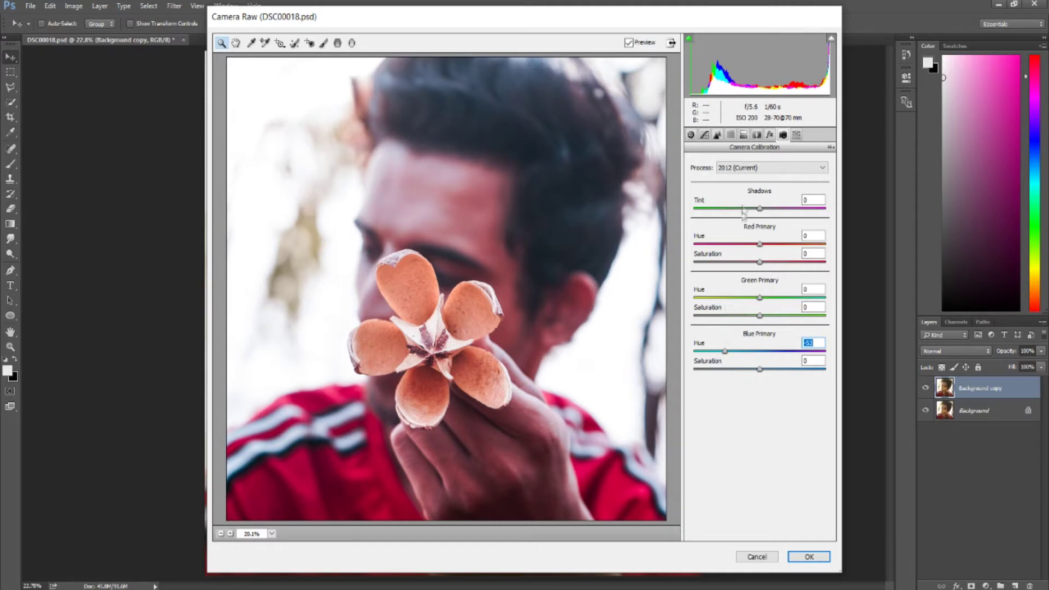
click(770, 135)
drag(760, 284, 751, 288)
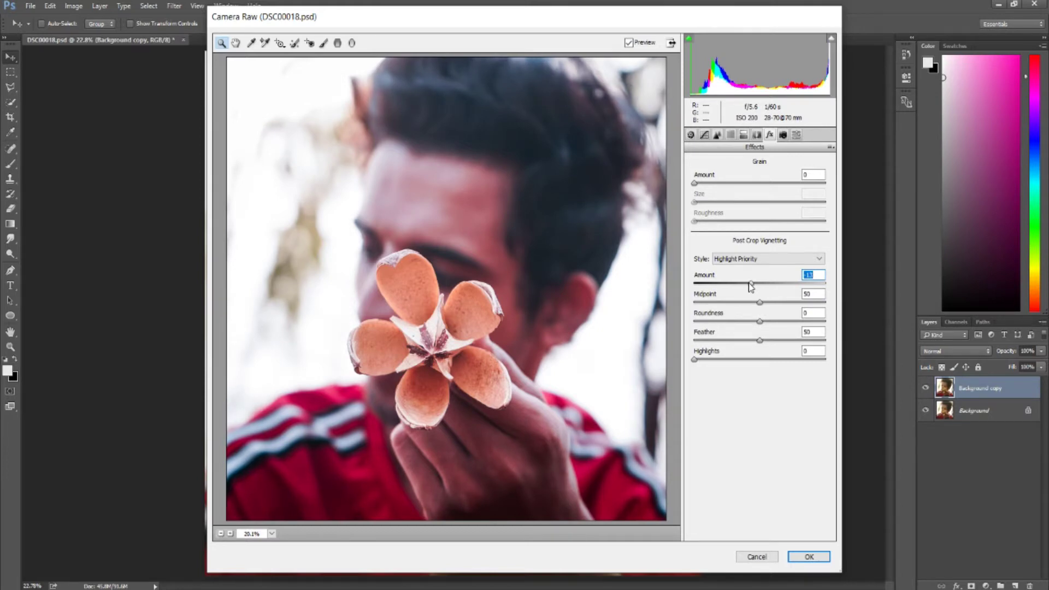
Step: Set the HSL Greens hue to -100, shift the Yellows hue almost fully toward orange, and set Yellows saturation to +98
click(731, 134)
drag(759, 275, 693, 284)
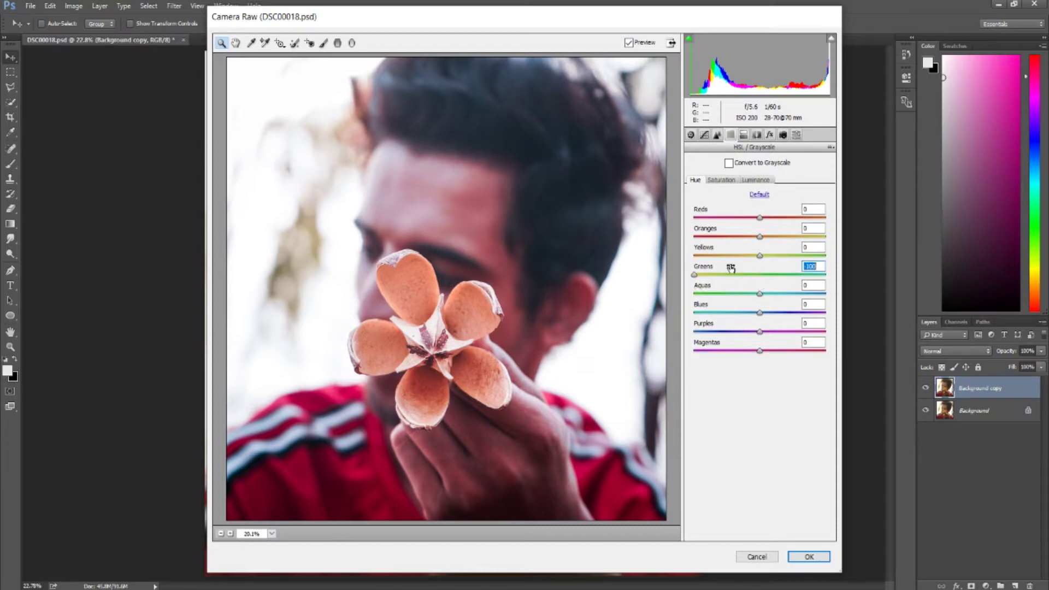
drag(760, 256, 696, 257)
click(731, 182)
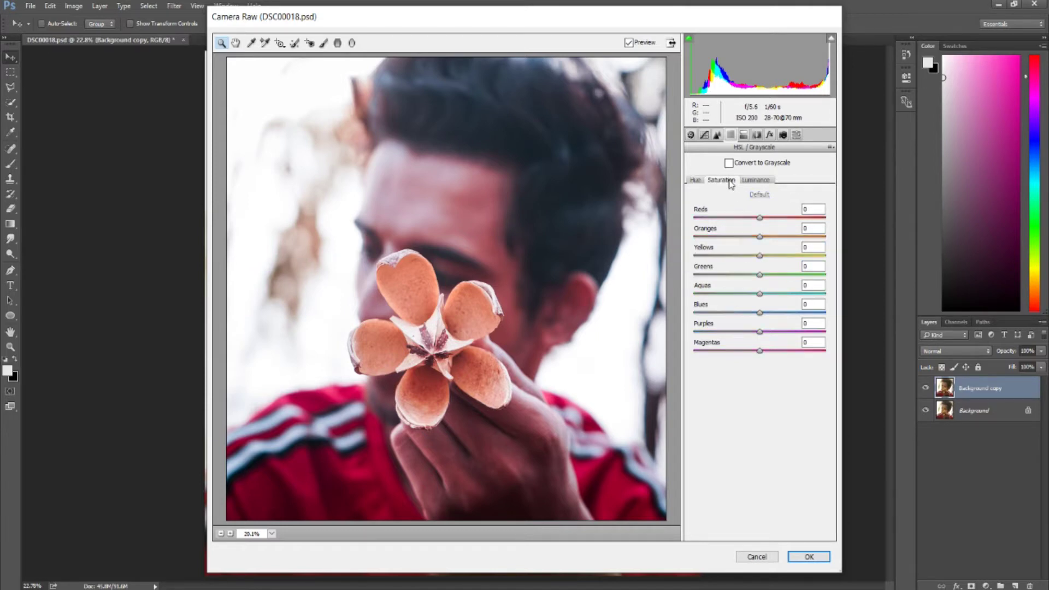
drag(761, 261, 824, 252)
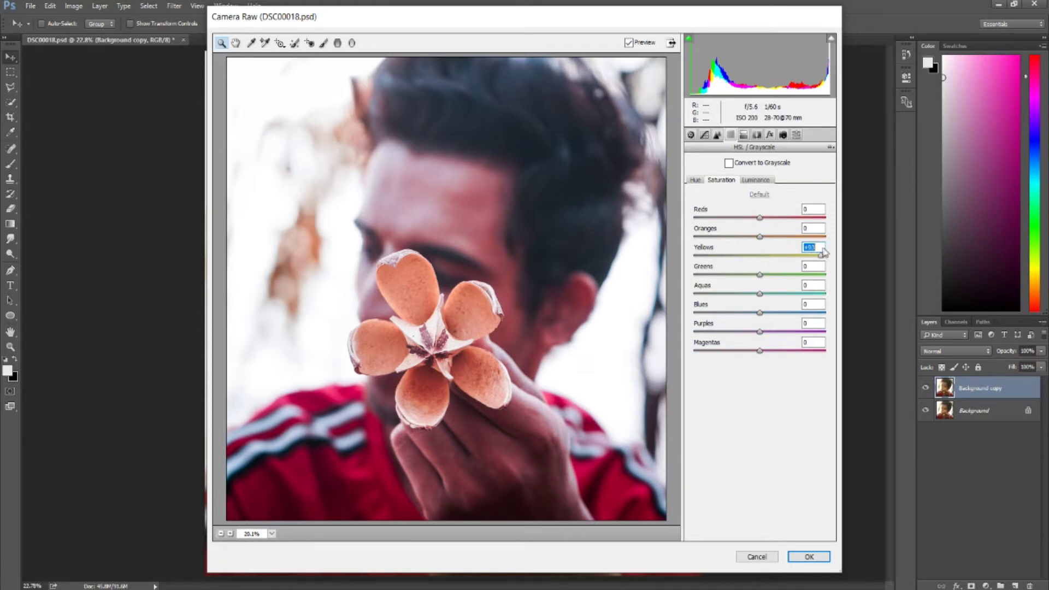
Step: Raise the Reds luminance and the Oranges saturation moderately, and apply the Camera Raw adjustments
click(754, 181)
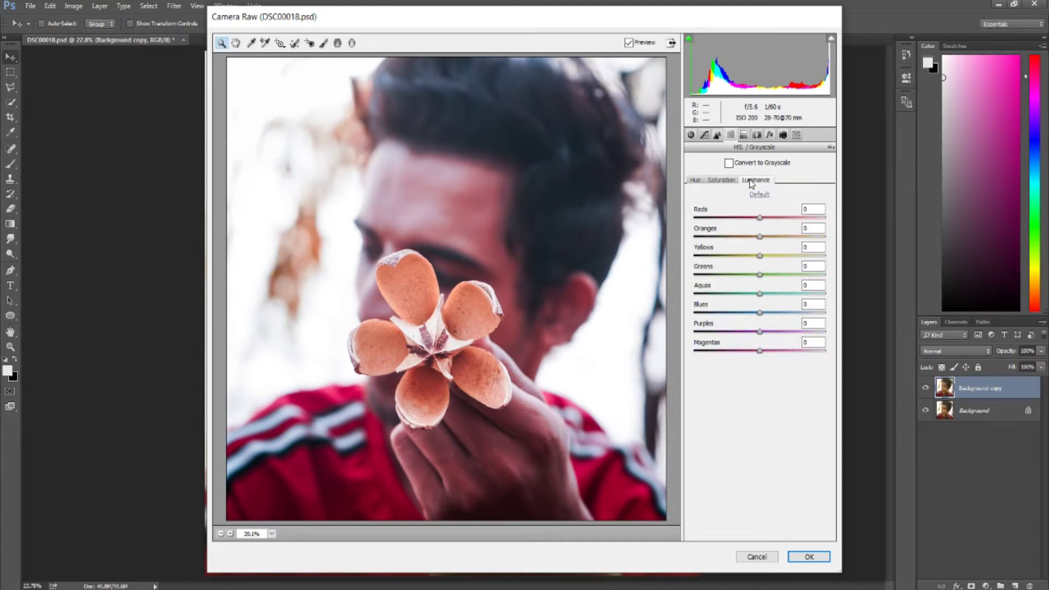
drag(760, 218, 781, 218)
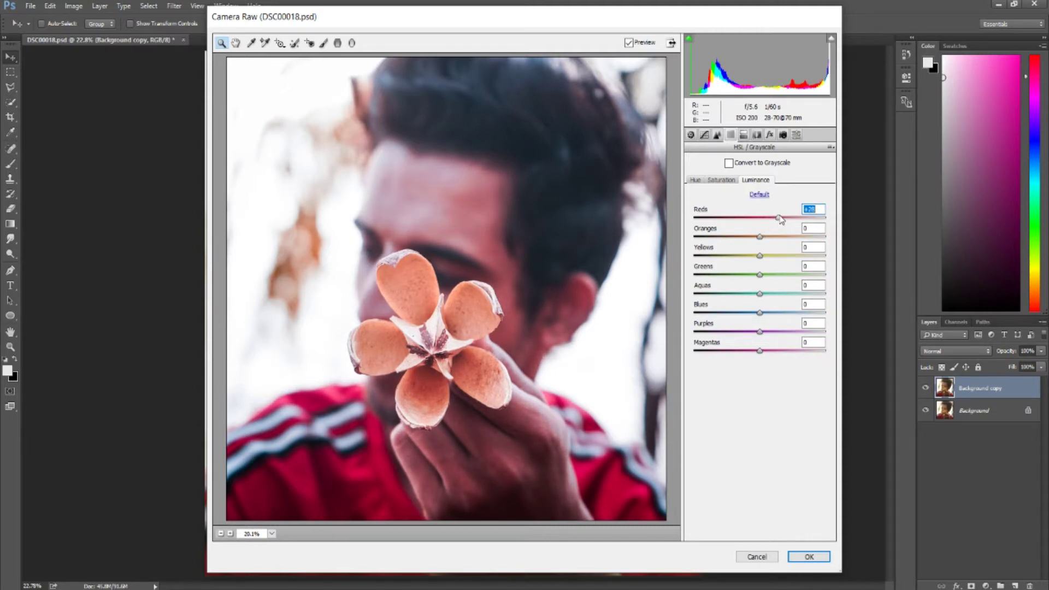
click(728, 181)
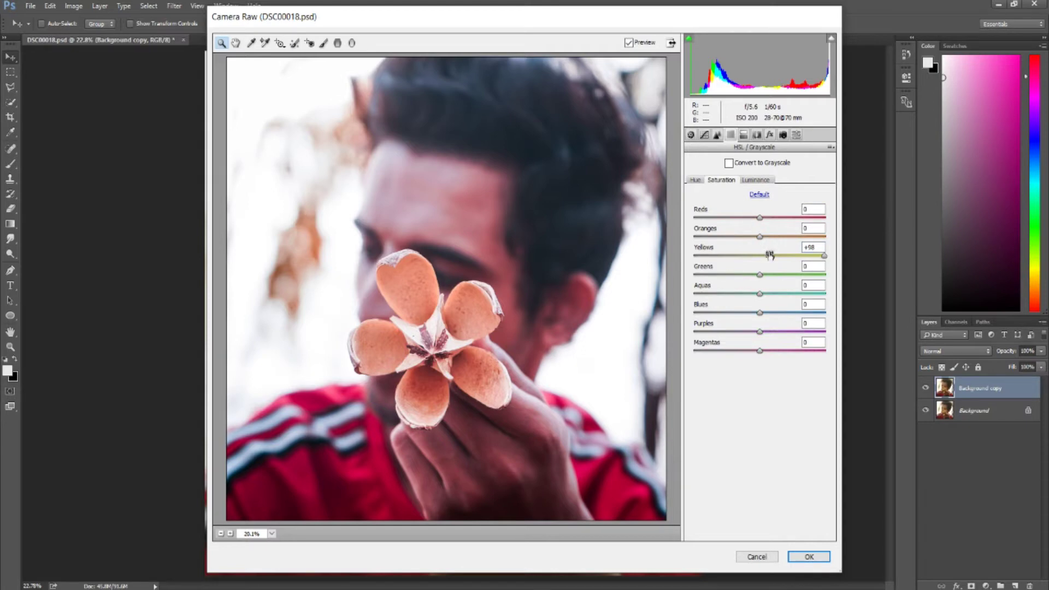
drag(761, 236, 788, 236)
click(808, 553)
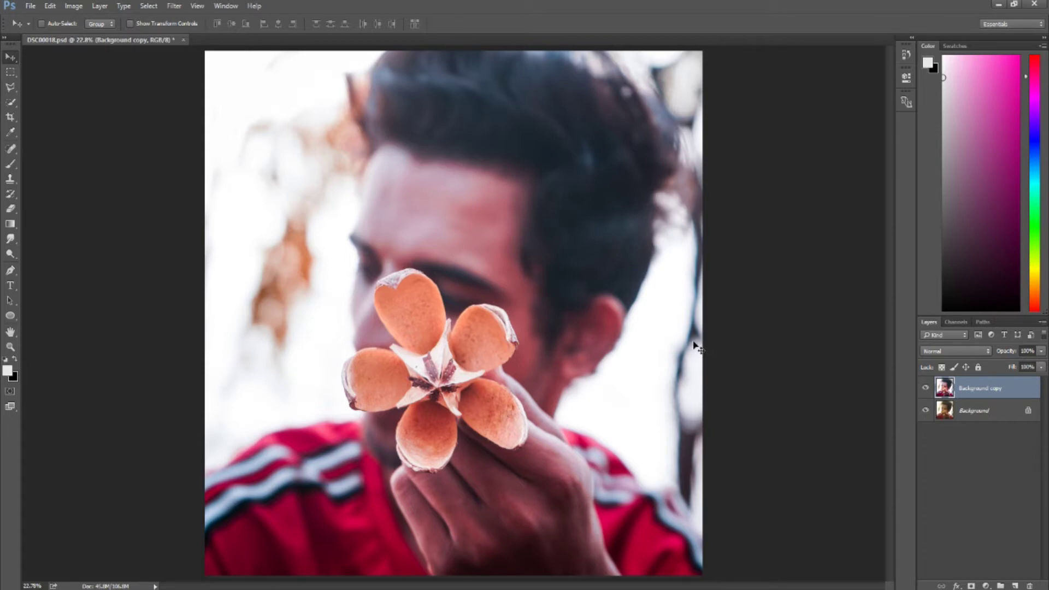
Step: Add a Curves adjustment layer, pull the RGB midtones down slightly and lift the black point for faded shadows
click(985, 585)
click(960, 387)
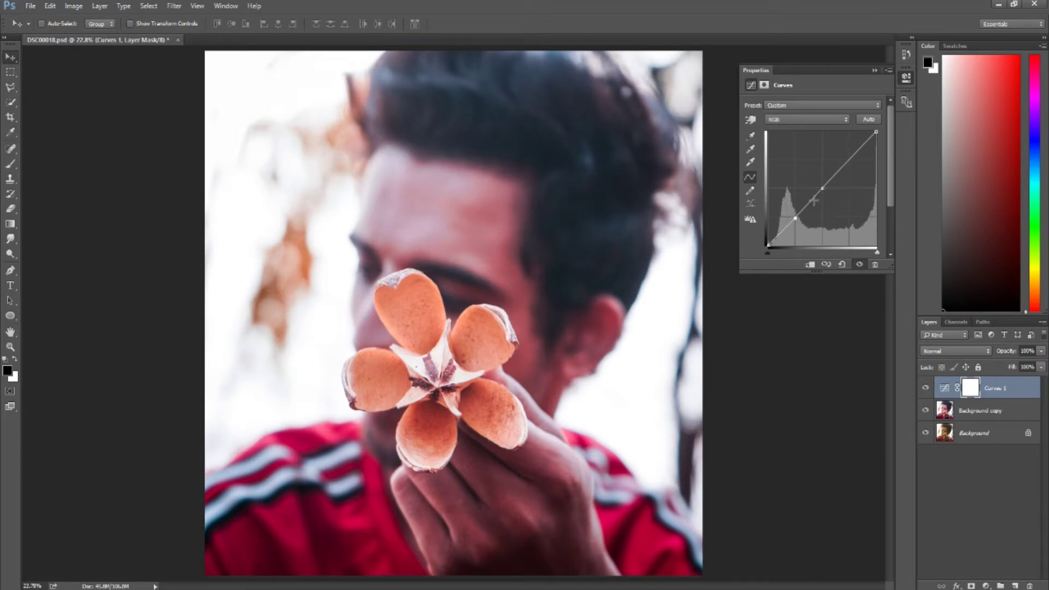
drag(822, 189, 829, 192)
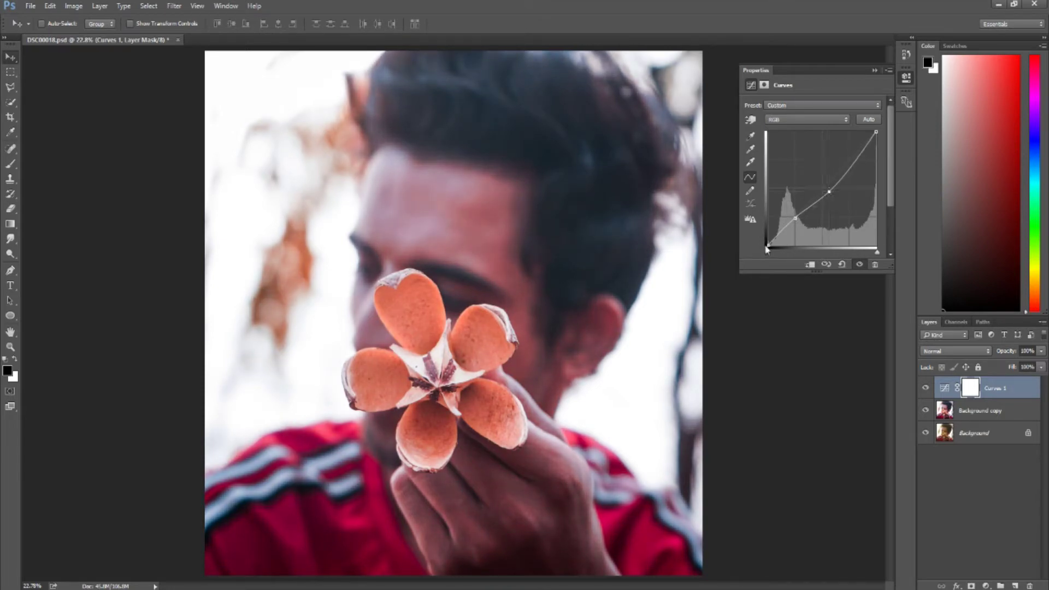
drag(768, 247, 762, 233)
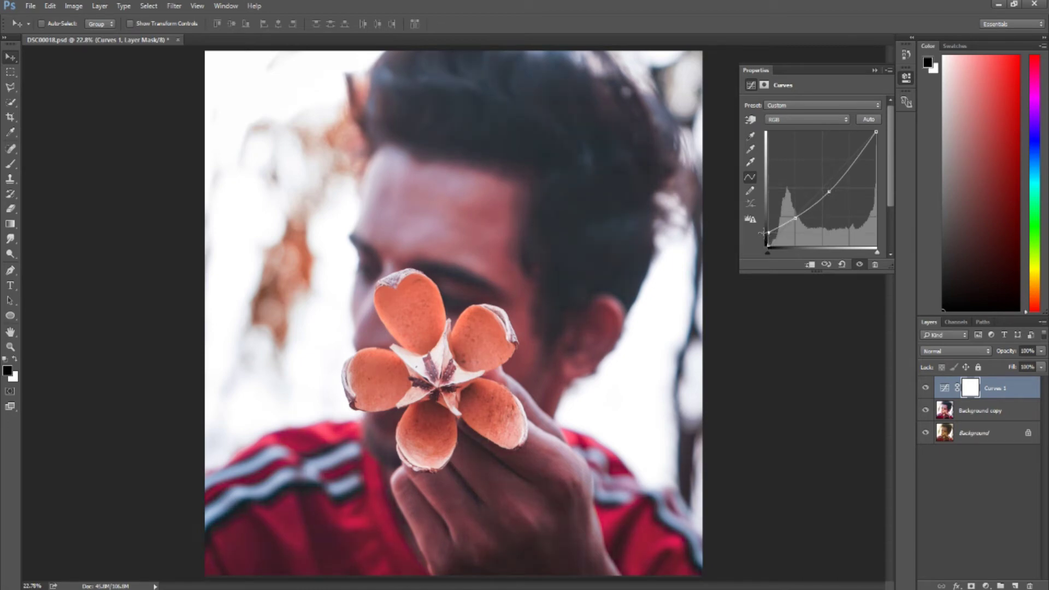
drag(762, 232, 765, 238)
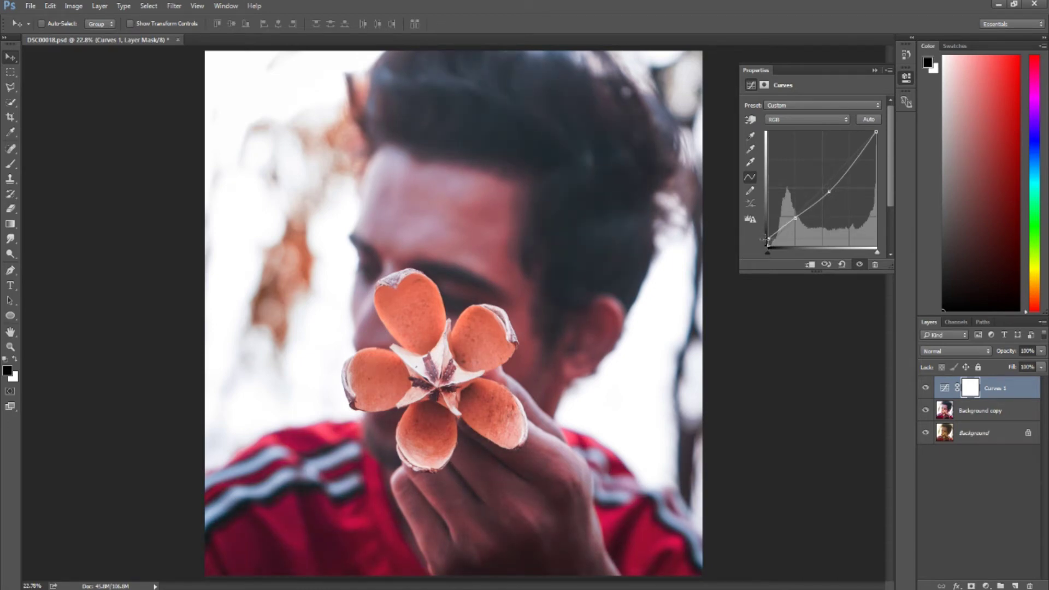
Step: Lift the black point of the Blue channel curve and compare the photo with and without the Curves layer
click(799, 119)
click(778, 151)
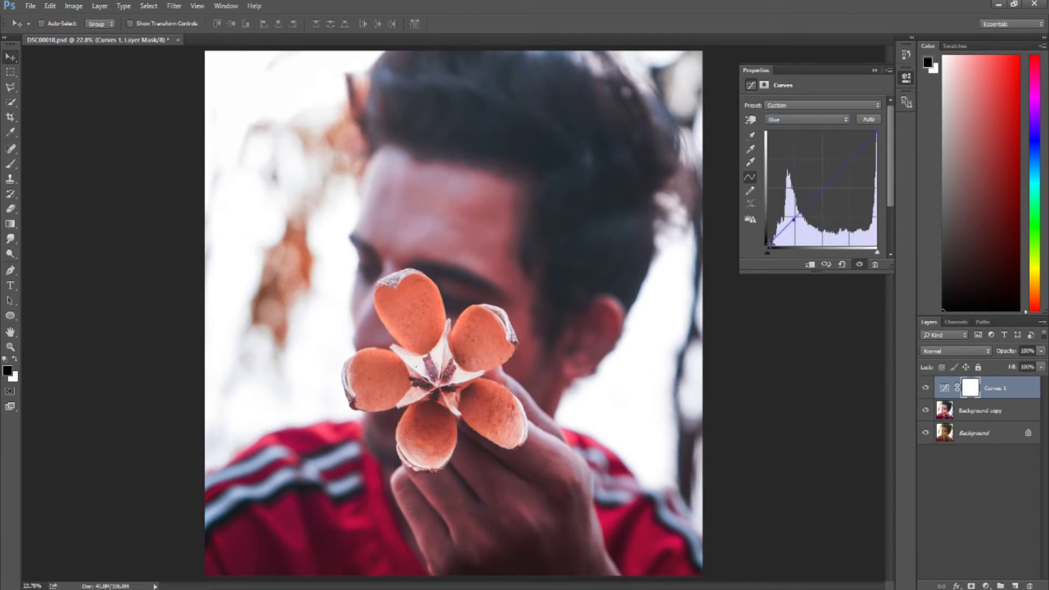
drag(766, 246, 746, 235)
click(926, 389)
click(926, 389)
click(926, 389)
click(926, 389)
Step: Fine-tune the Blue channel's black point to a slight lift and recheck the Curves layer's before-and-after effect
drag(769, 233, 766, 239)
click(927, 391)
click(928, 391)
click(928, 390)
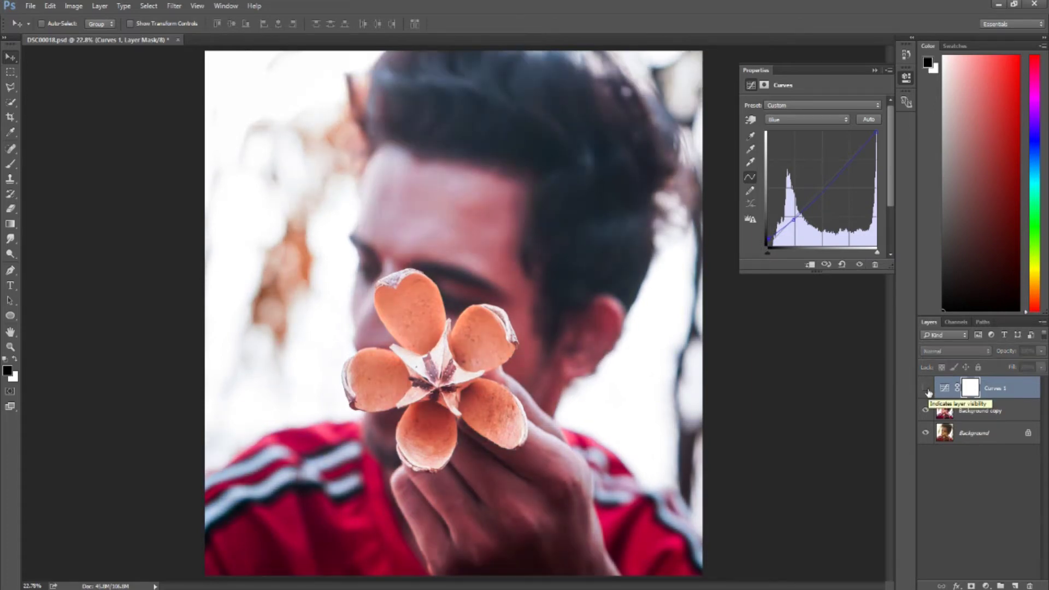
click(928, 391)
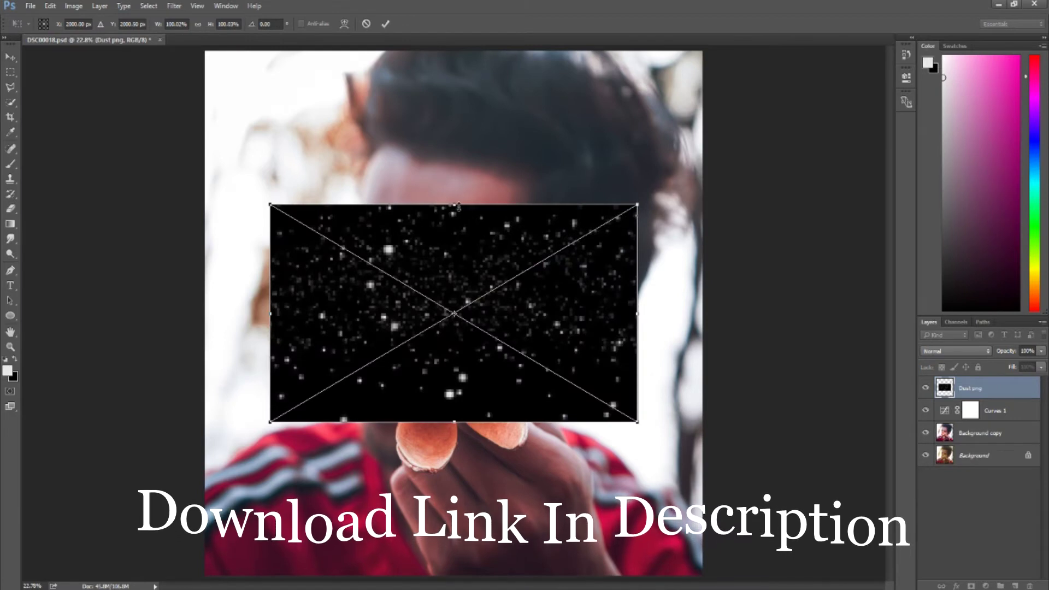
Step: Stretch the placed Dust.png overlay vertically and position it over the flower and hand, blended in Screen mode
drag(454, 205, 456, 161)
key(Return)
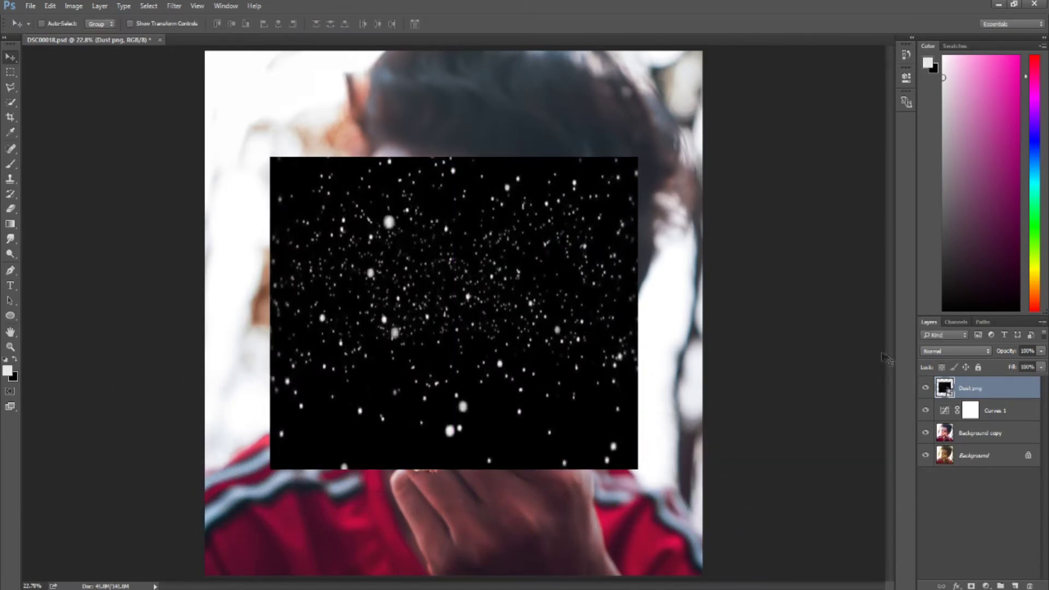
click(942, 354)
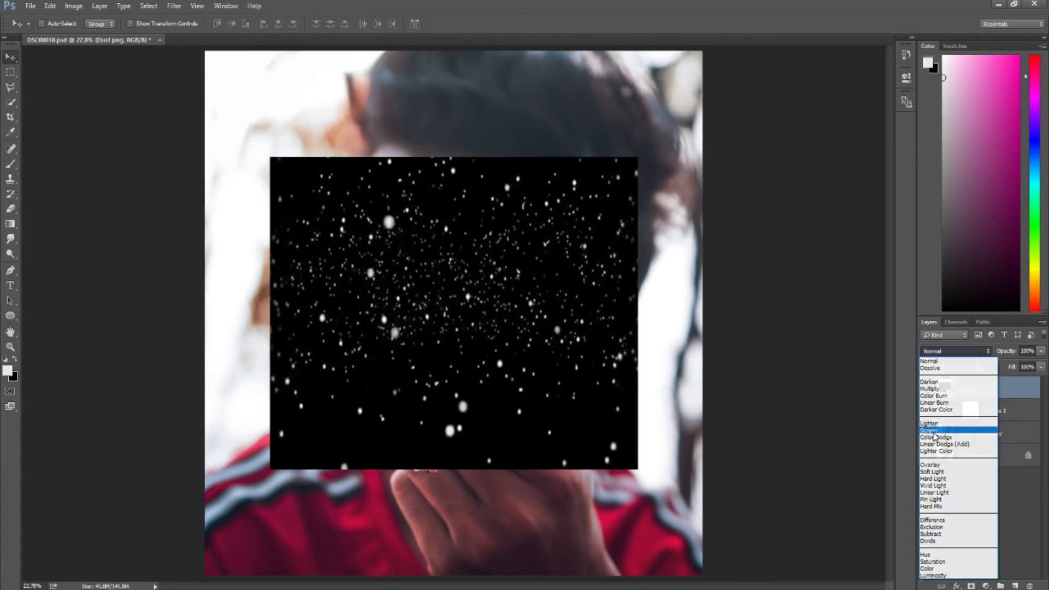
click(951, 436)
drag(529, 298, 474, 357)
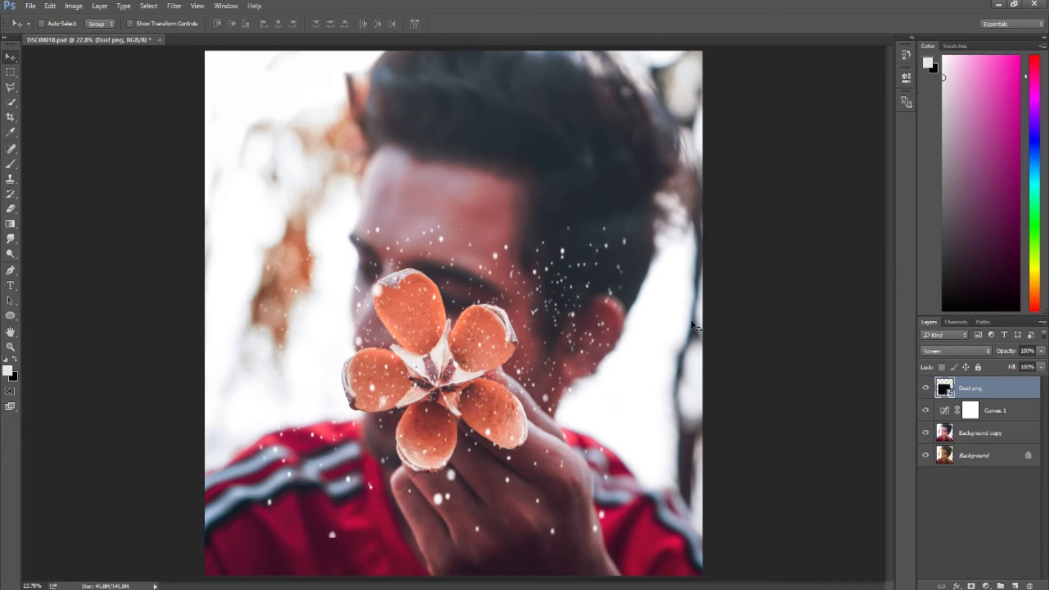
Step: Add a Levels adjustment clipped to the Dust.png layer and lower its white output level to 110
click(989, 586)
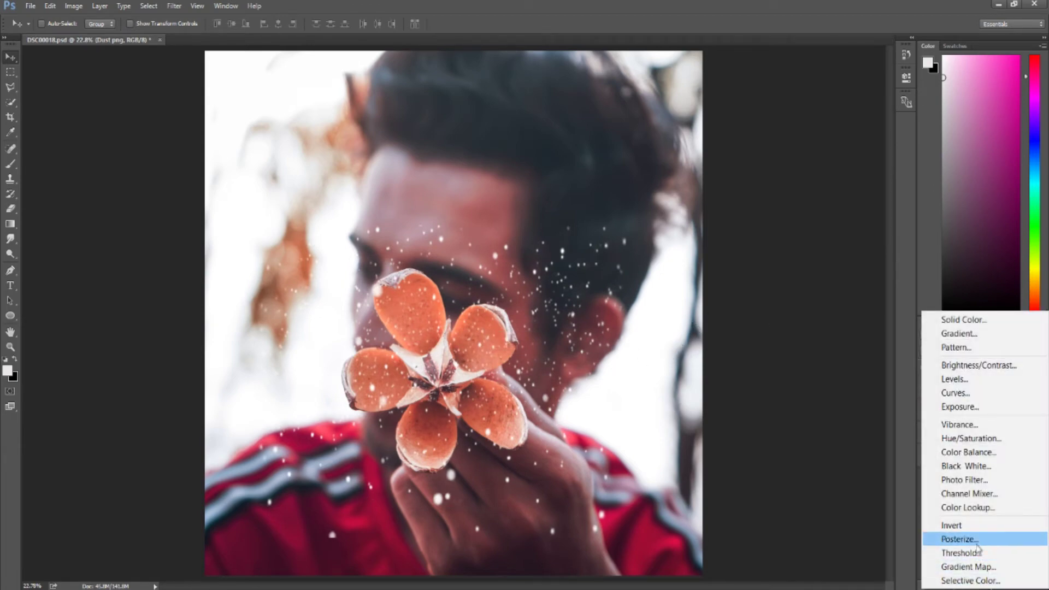
click(957, 379)
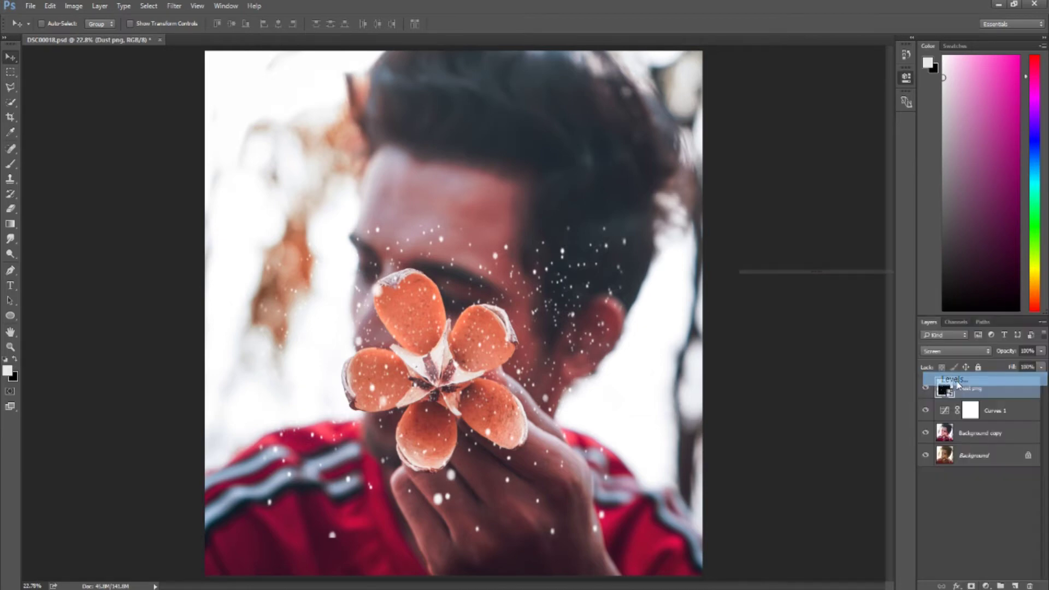
click(811, 264)
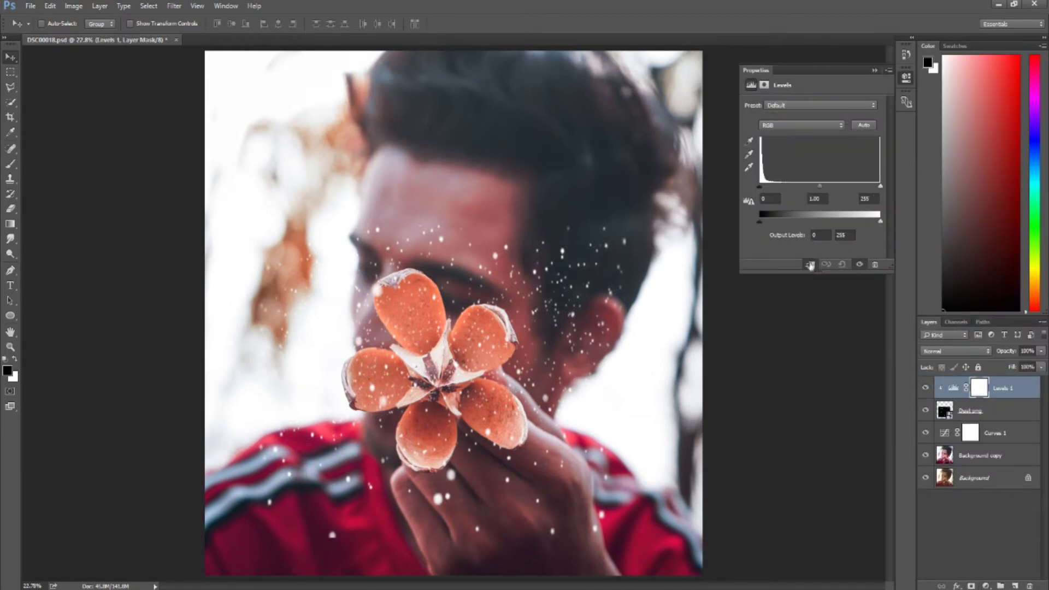
drag(880, 222, 811, 224)
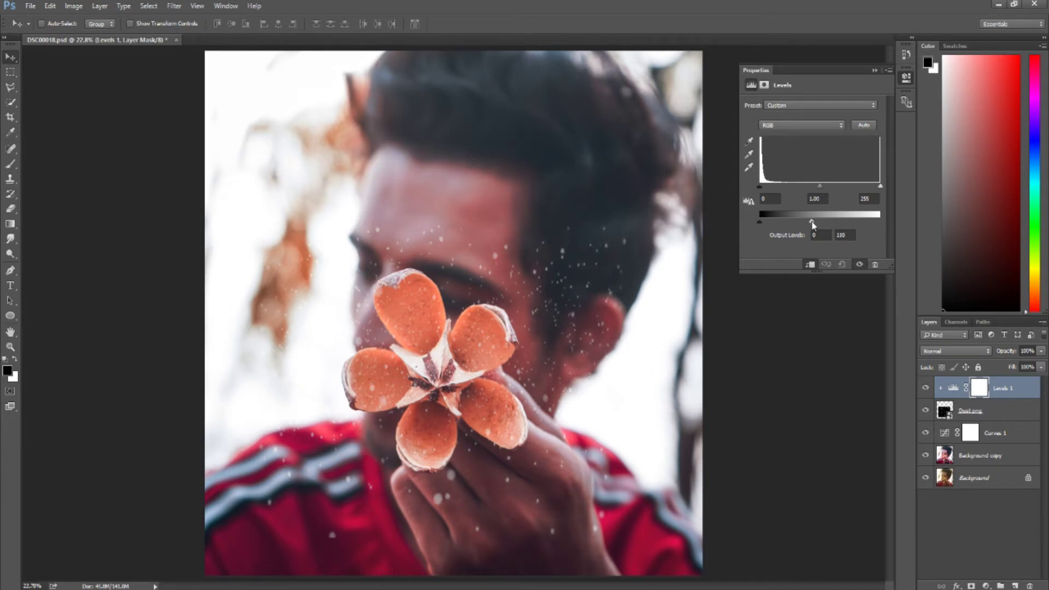
click(875, 71)
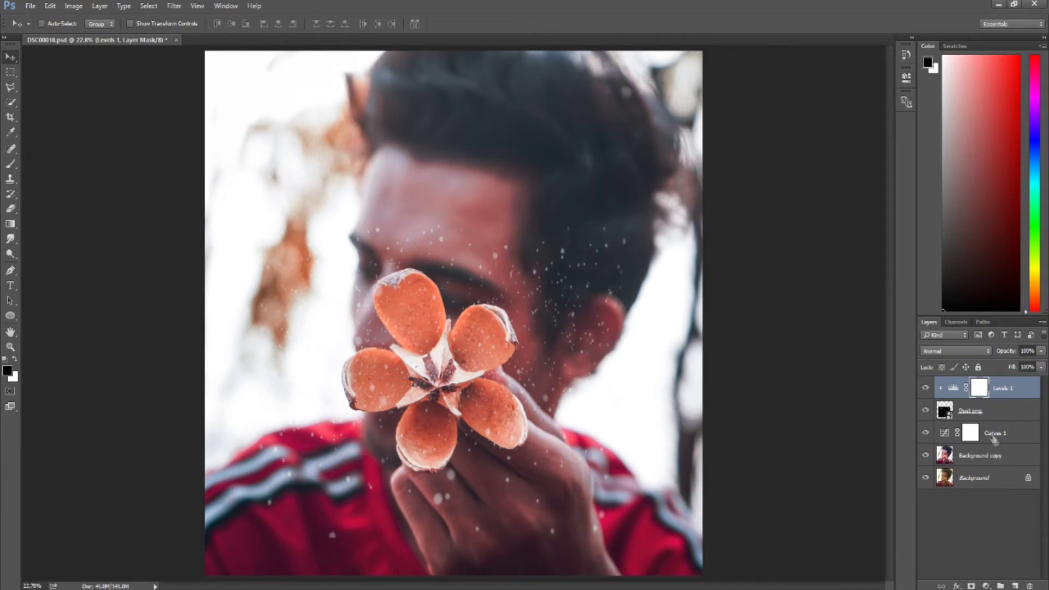
Step: Duplicate the Dust.png layer, move Levels 1 below the copy, and clip it to the original Dust.png layer again
drag(994, 411, 1017, 585)
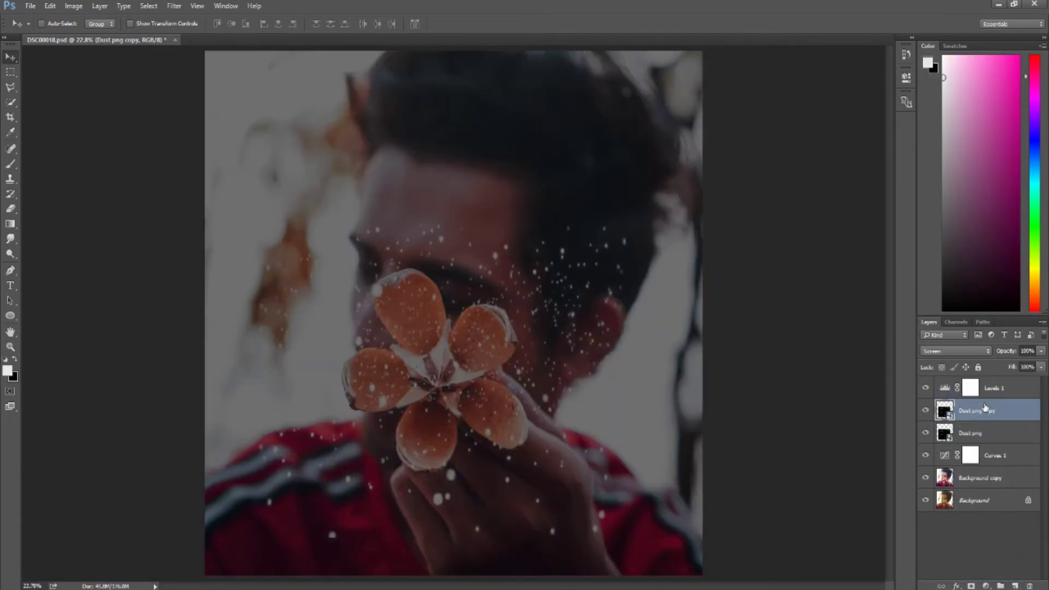
drag(1000, 389, 1003, 403)
drag(1002, 411, 1004, 413)
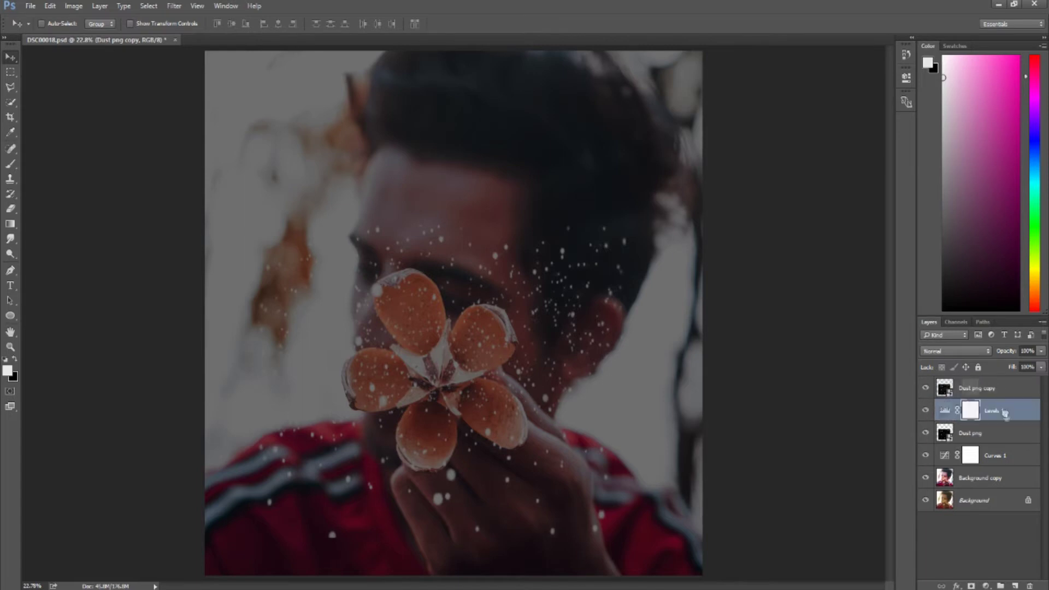
right_click(1004, 414)
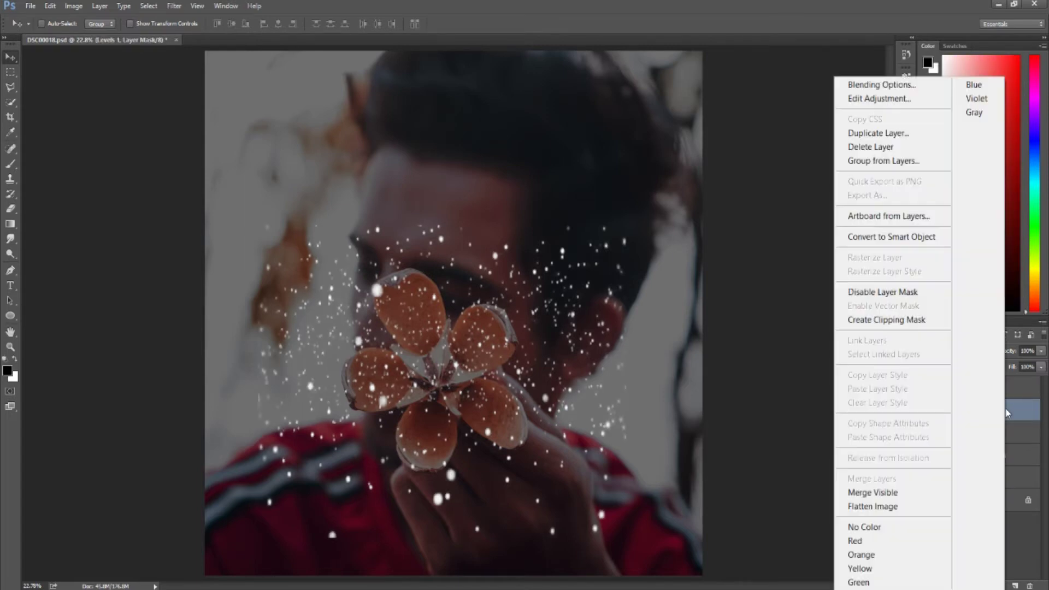
click(924, 323)
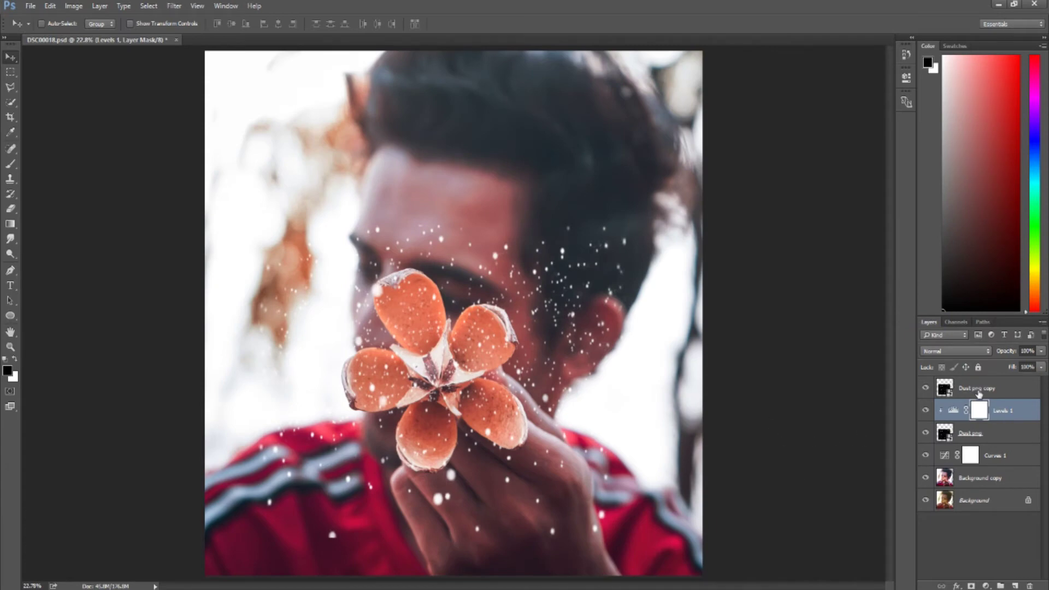
Step: Rotate the Dust.png copy diagonally and position its particles over the shoulder, flower and hand
click(979, 391)
drag(465, 379, 466, 347)
key(ctrl+t)
drag(668, 311, 589, 173)
drag(495, 124, 505, 83)
key(Return)
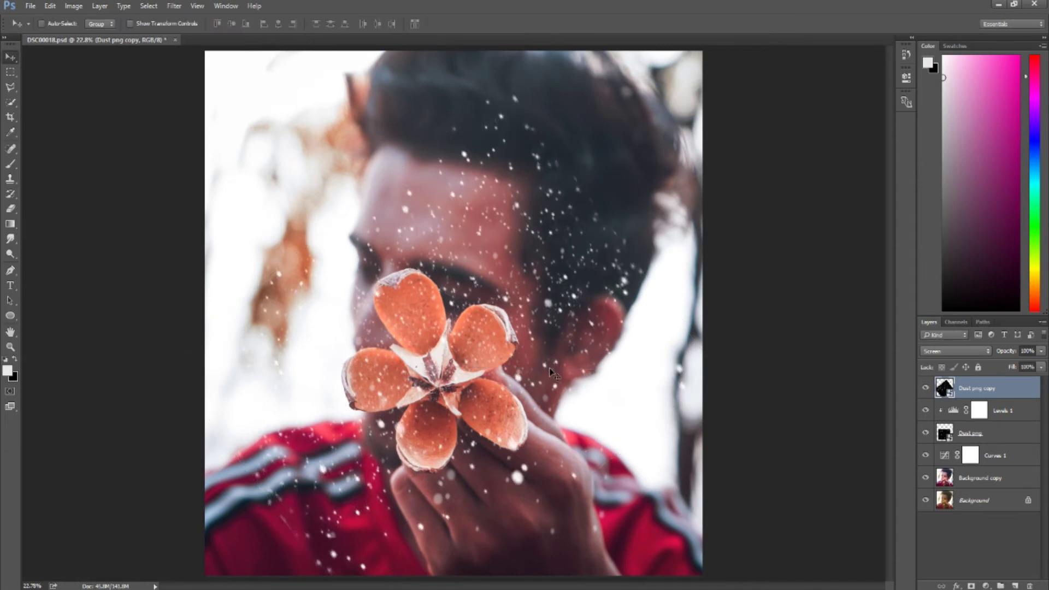
drag(544, 367, 519, 467)
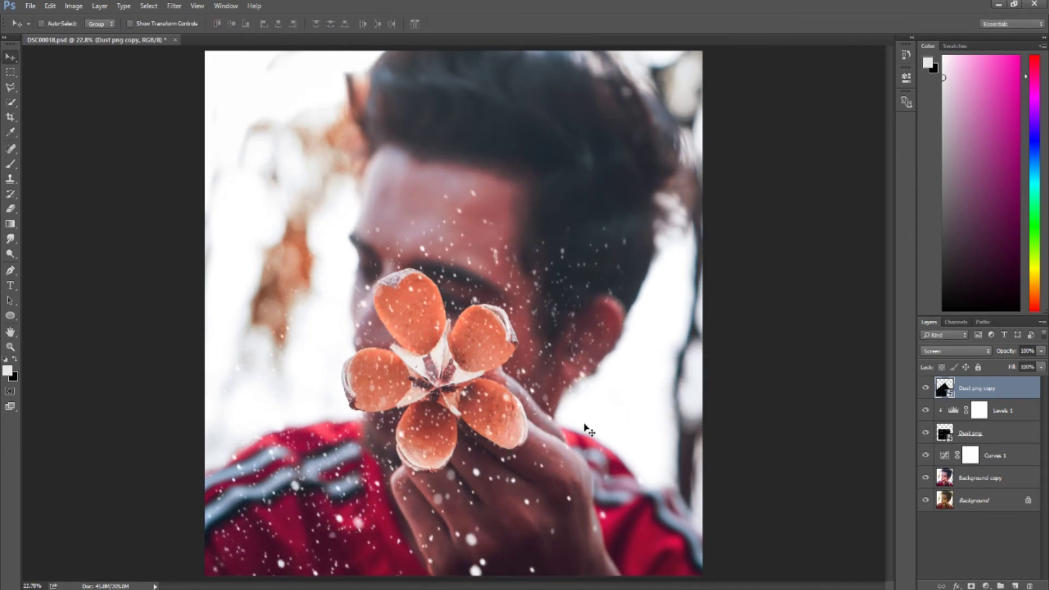
Step: Duplicate the rotated dust copy and position the new particles over the hair and forehead
drag(982, 395, 1015, 586)
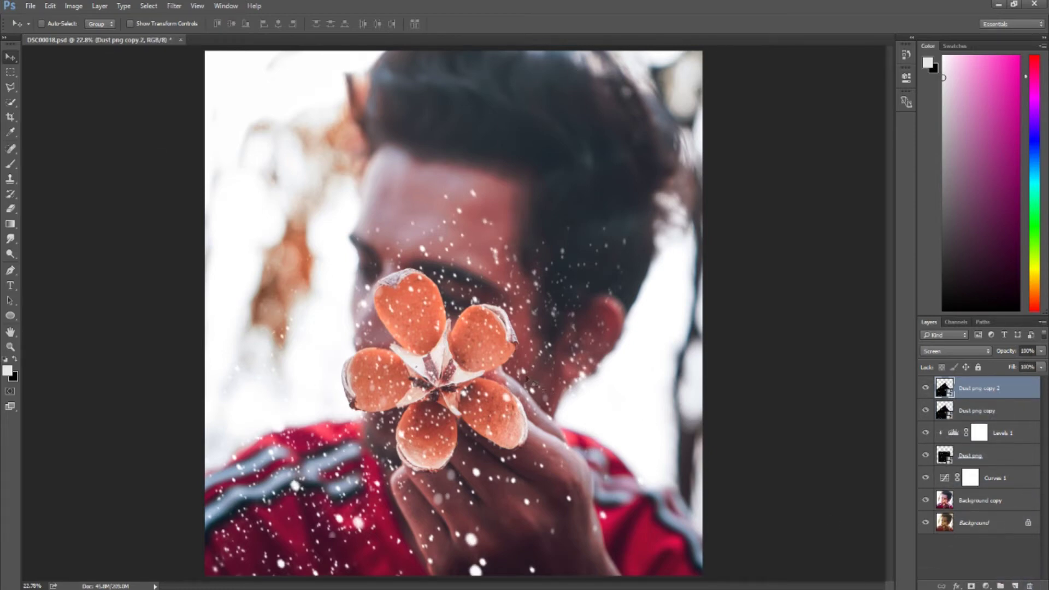
drag(439, 349, 591, 216)
drag(633, 253, 538, 221)
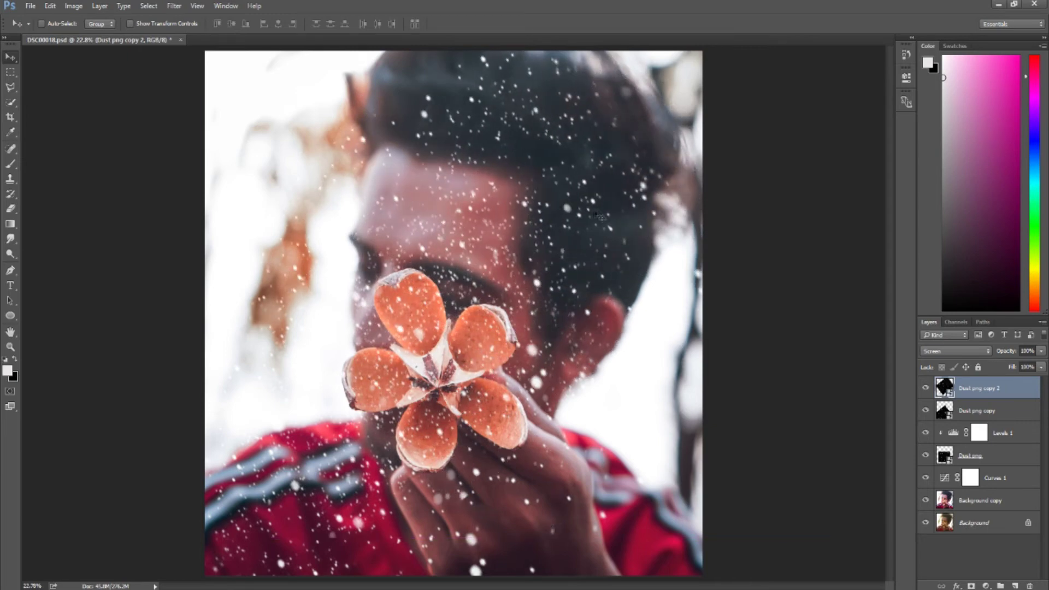
Step: Stretch the second dust copy with Free Transform and shift it toward the upper right of the portrait
click(51, 6)
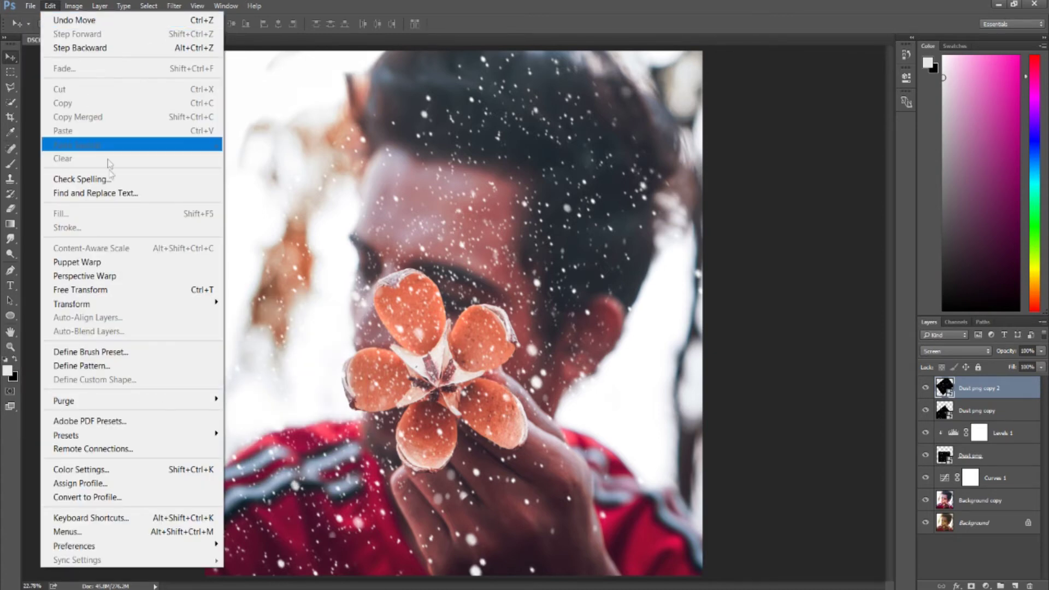
click(153, 290)
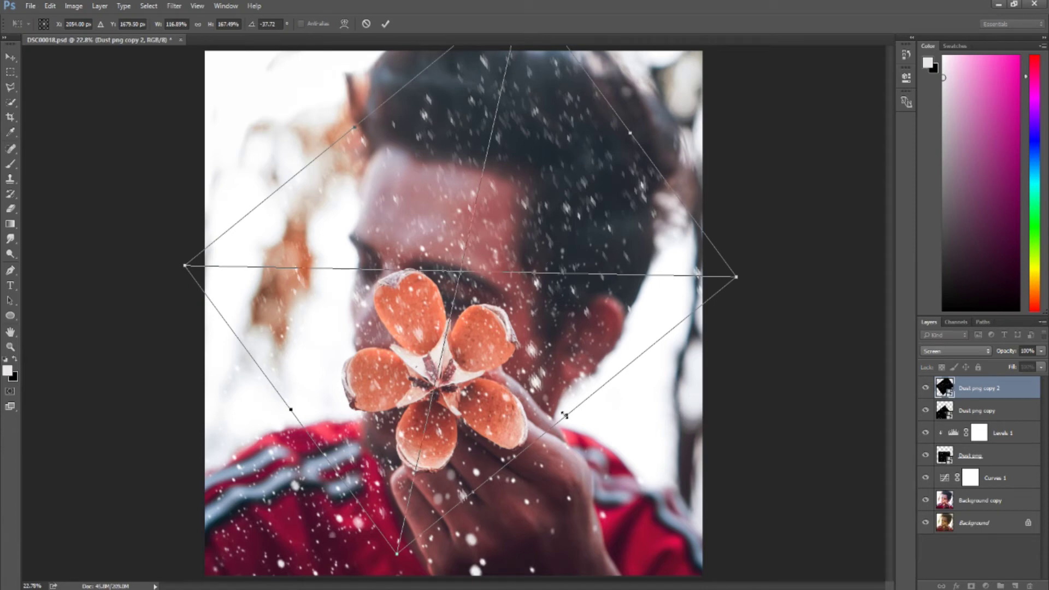
drag(565, 416, 615, 470)
key(Return)
drag(525, 273, 661, 247)
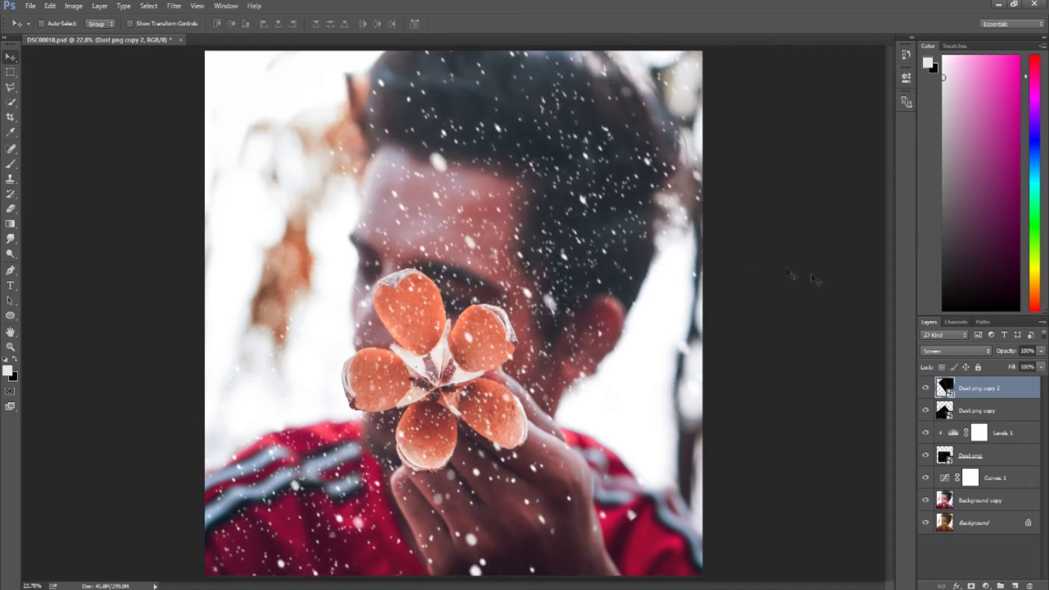
drag(544, 287, 563, 307)
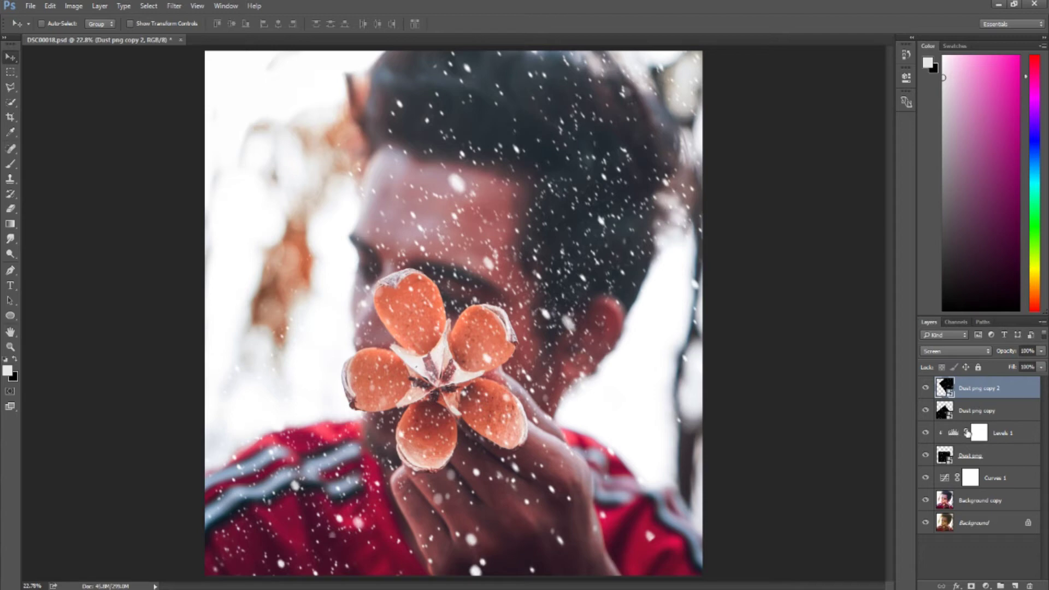
Step: Rasterize the two Dust.png copies and merge them into one layer
shift+click(982, 412)
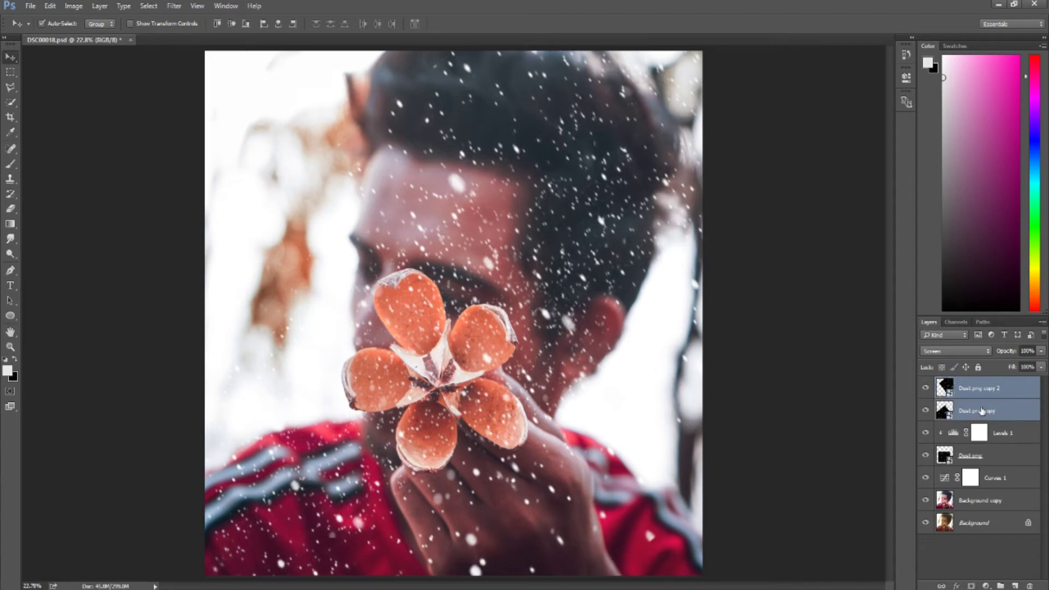
right_click(982, 407)
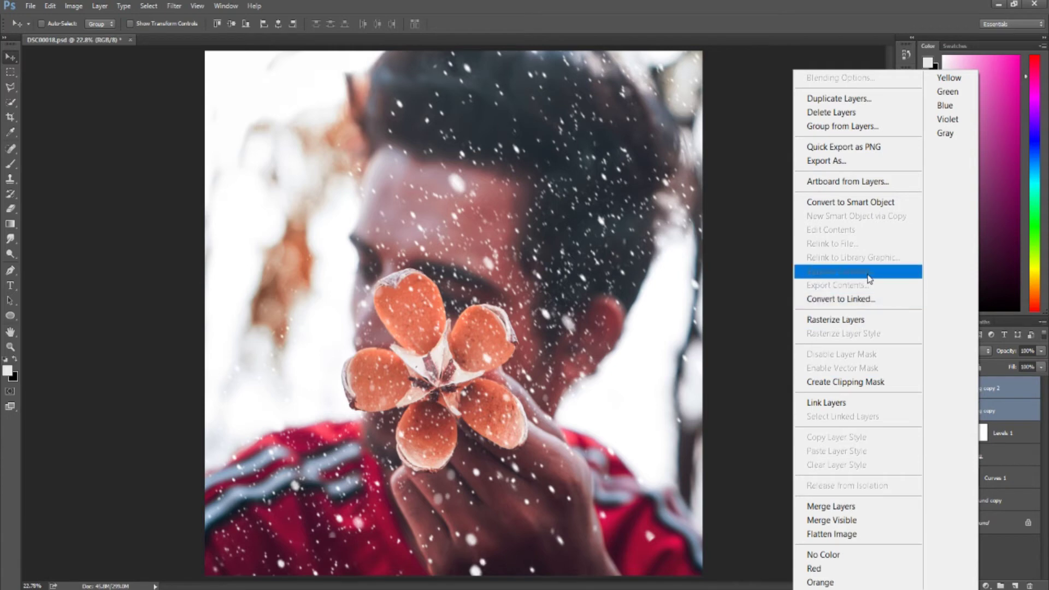
click(865, 321)
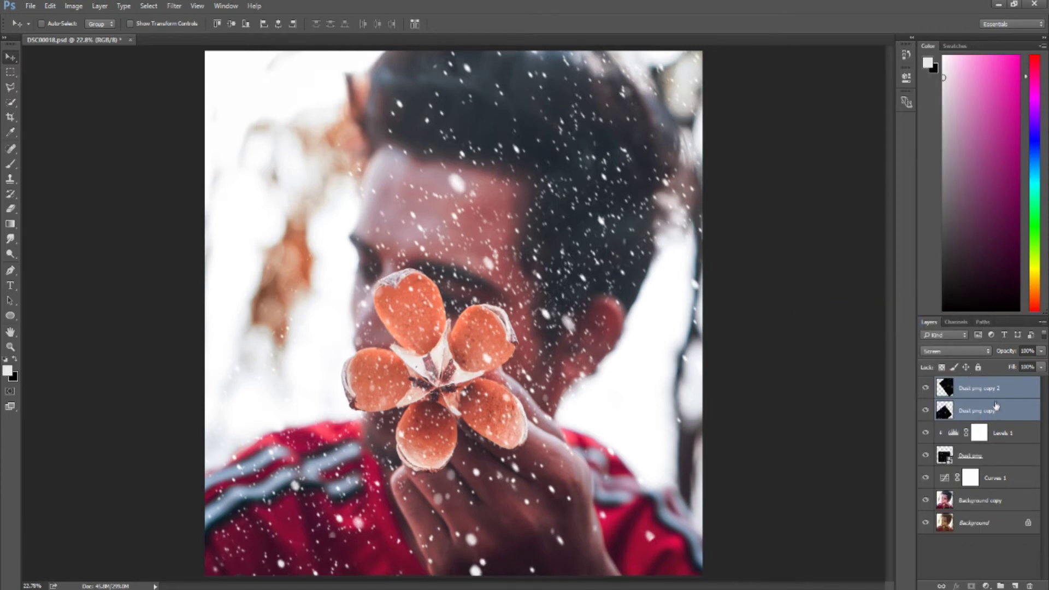
right_click(996, 407)
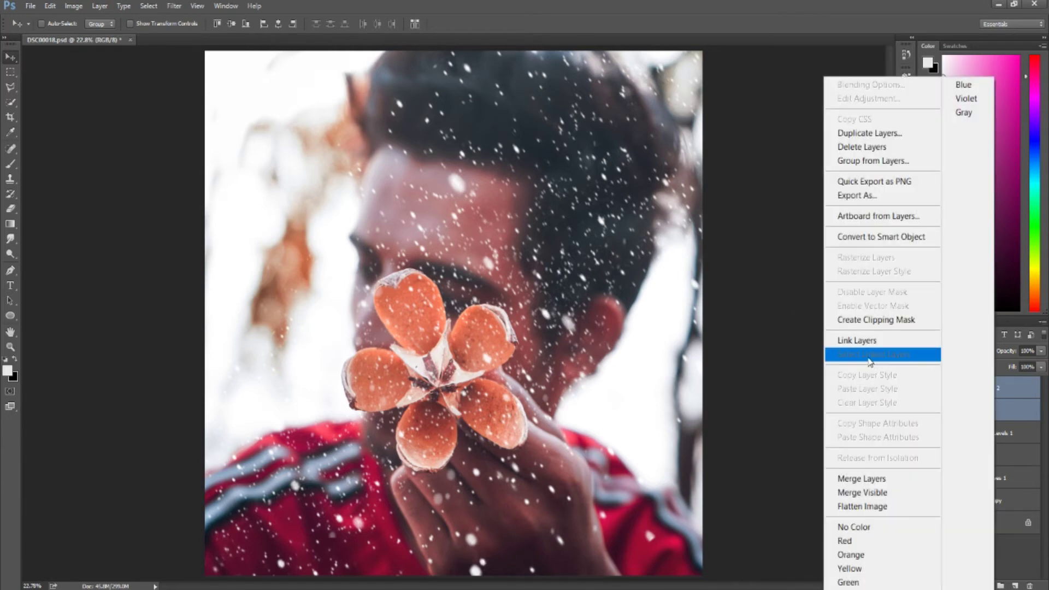
click(895, 479)
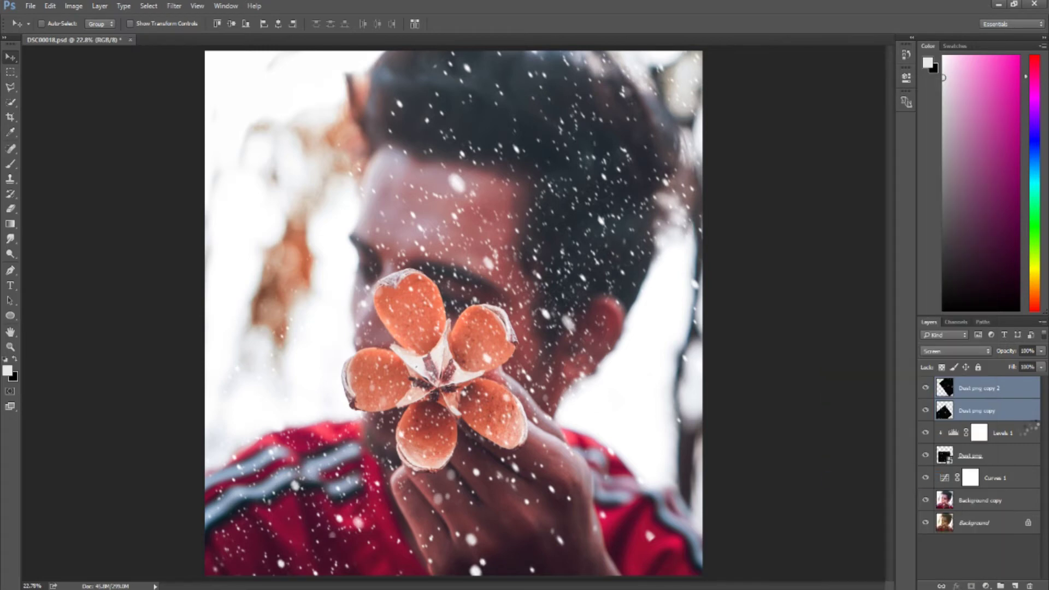
Step: Set the merged dust layer to Screen blending at 51% opacity
click(973, 354)
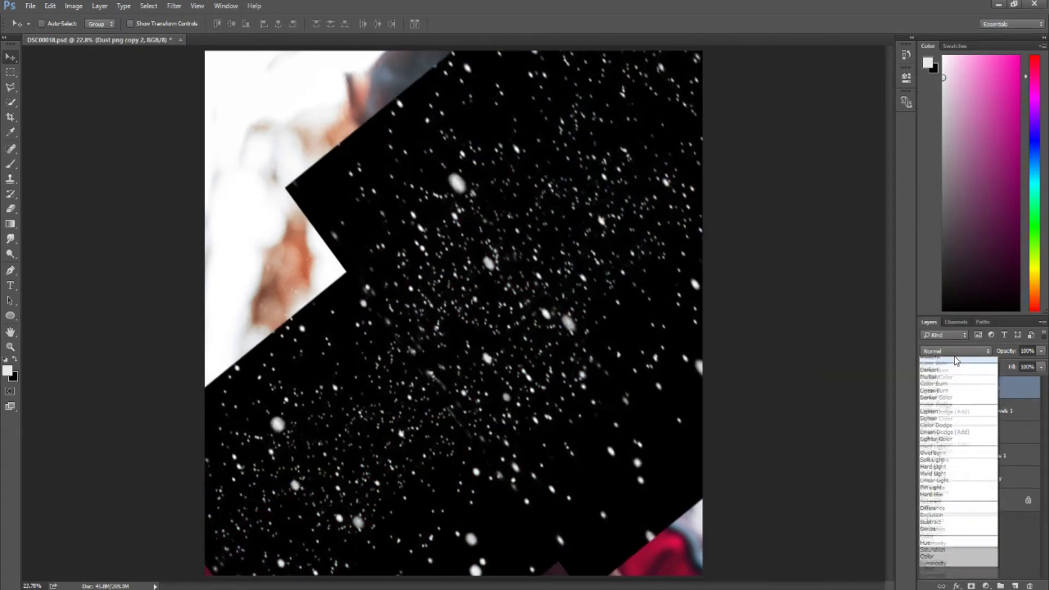
click(936, 435)
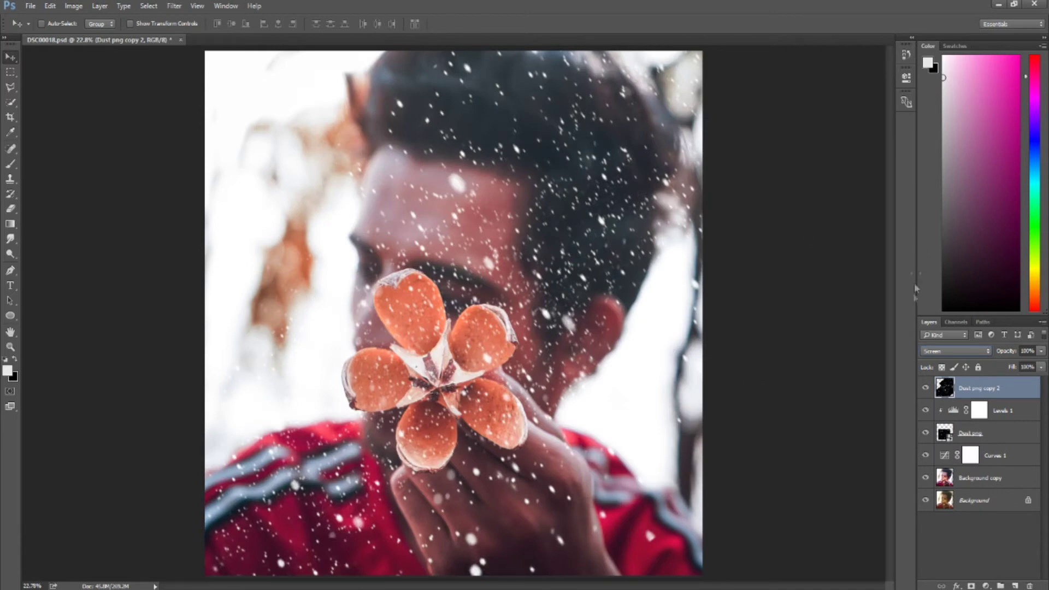
drag(1013, 355, 1000, 356)
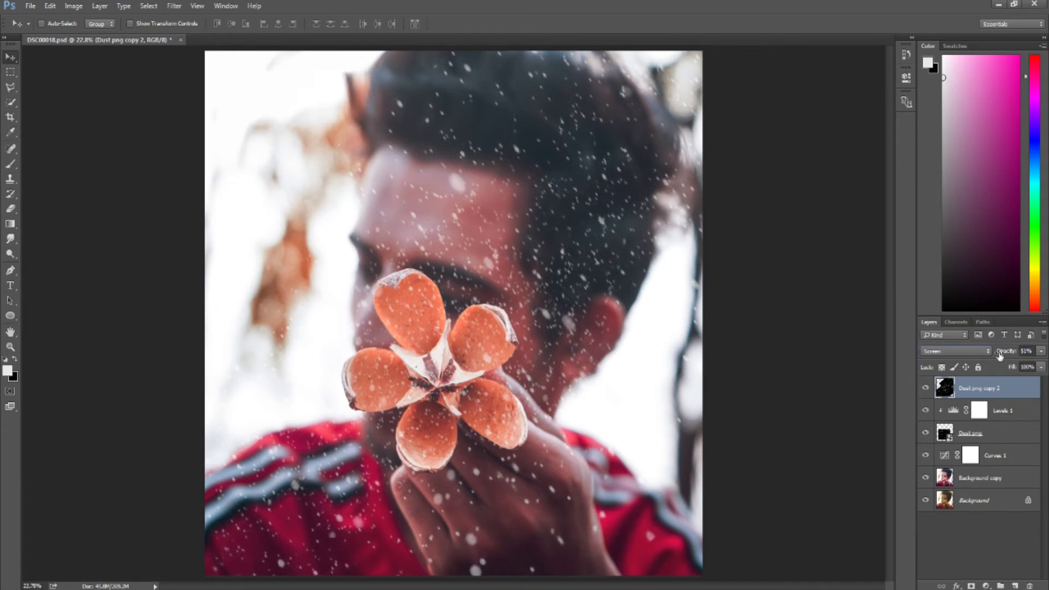
Step: Start an Iris Blur on the merged dust layer and center its ellipse on the flower
click(172, 6)
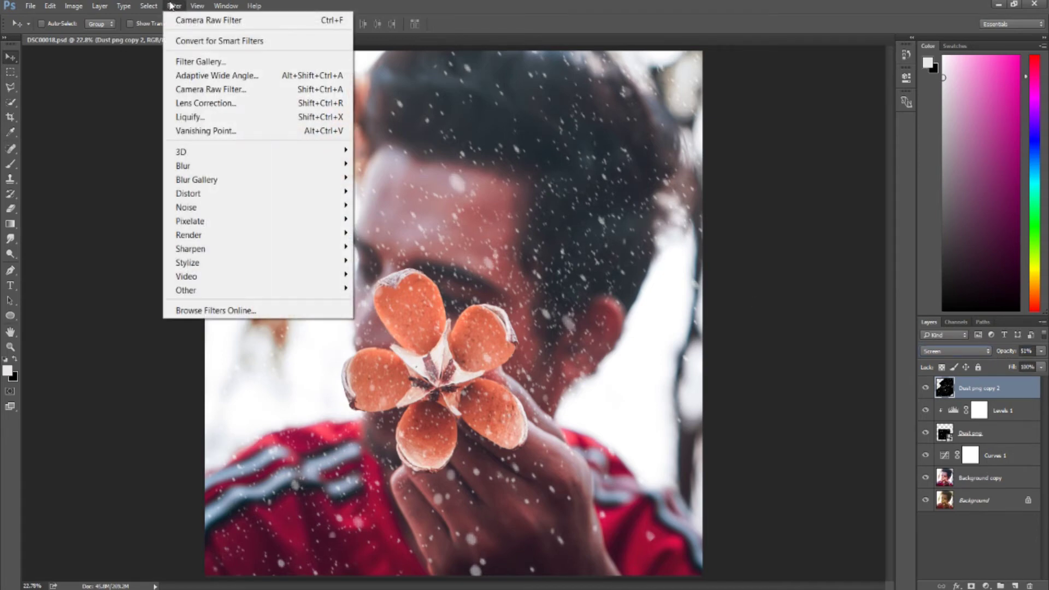
mouse_move(255, 170)
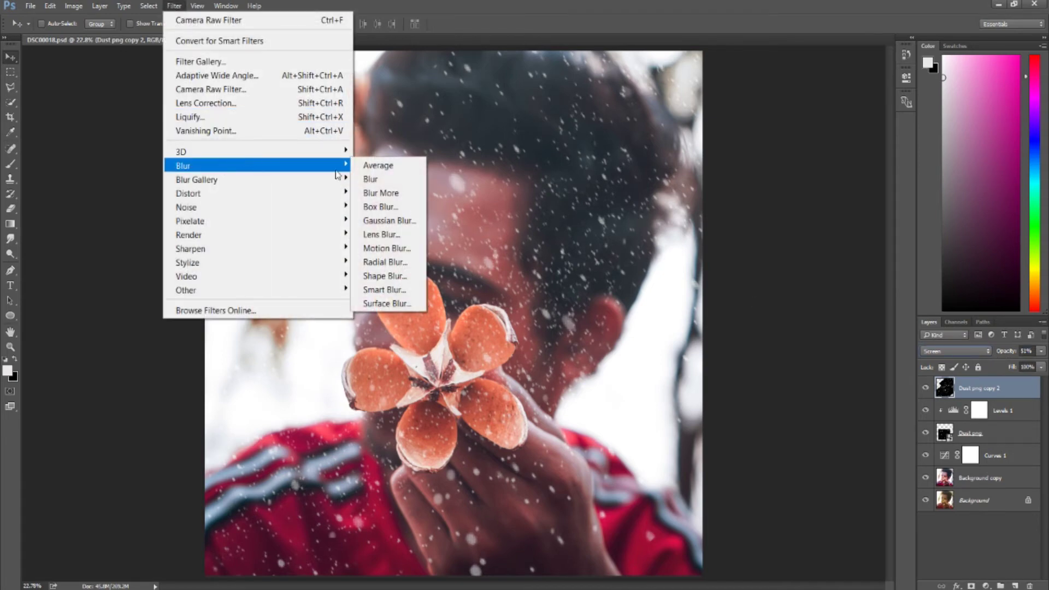
mouse_move(300, 188)
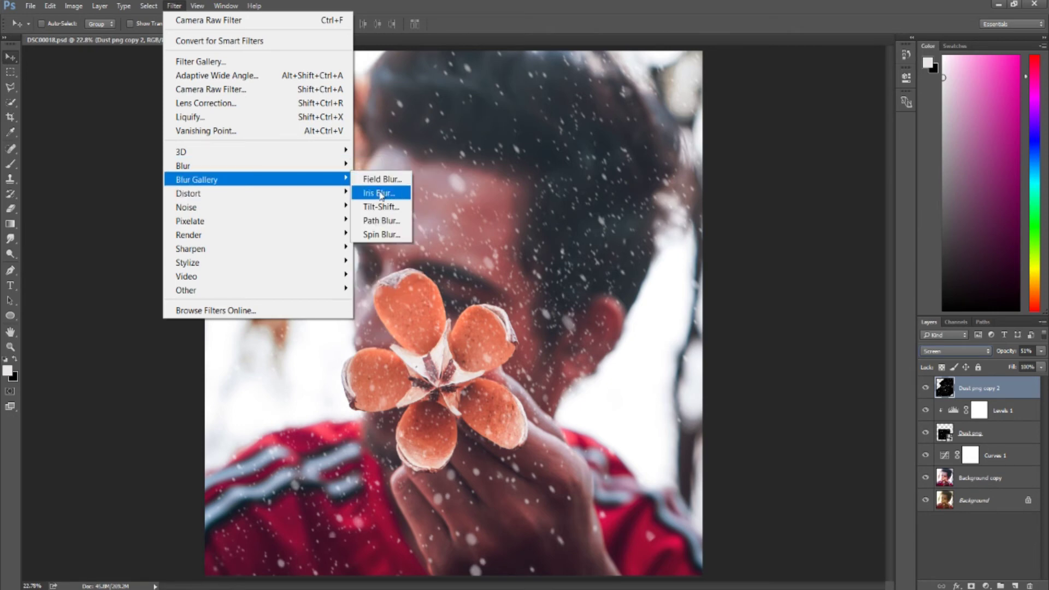
click(380, 193)
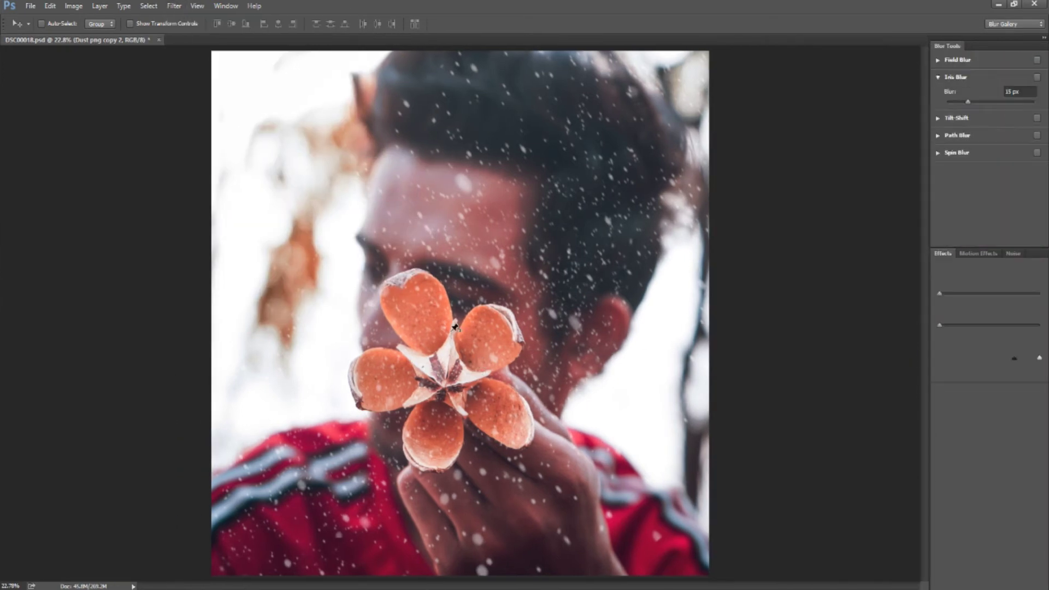
drag(461, 315, 442, 390)
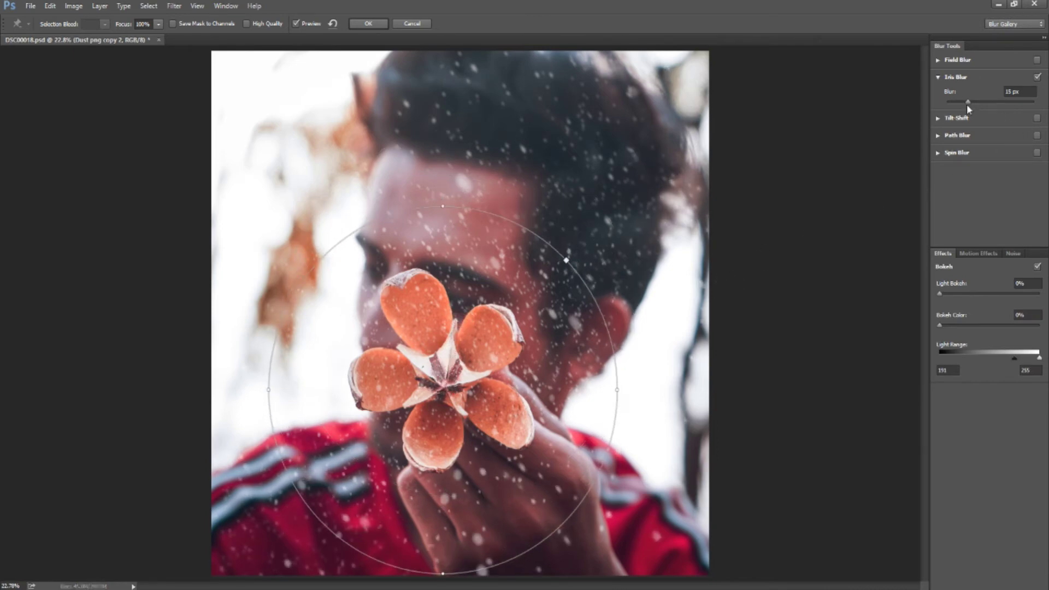
Step: Shrink the iris's sharp zone, set the blur to 28 px, nudge its center up slightly, and apply the filter
drag(968, 103, 971, 103)
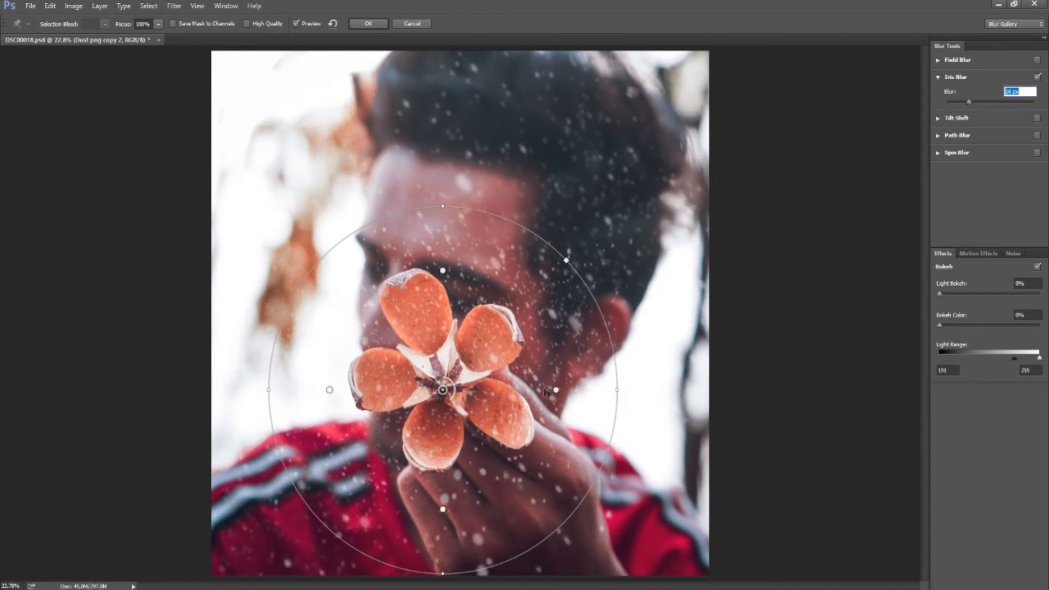
drag(556, 390, 539, 390)
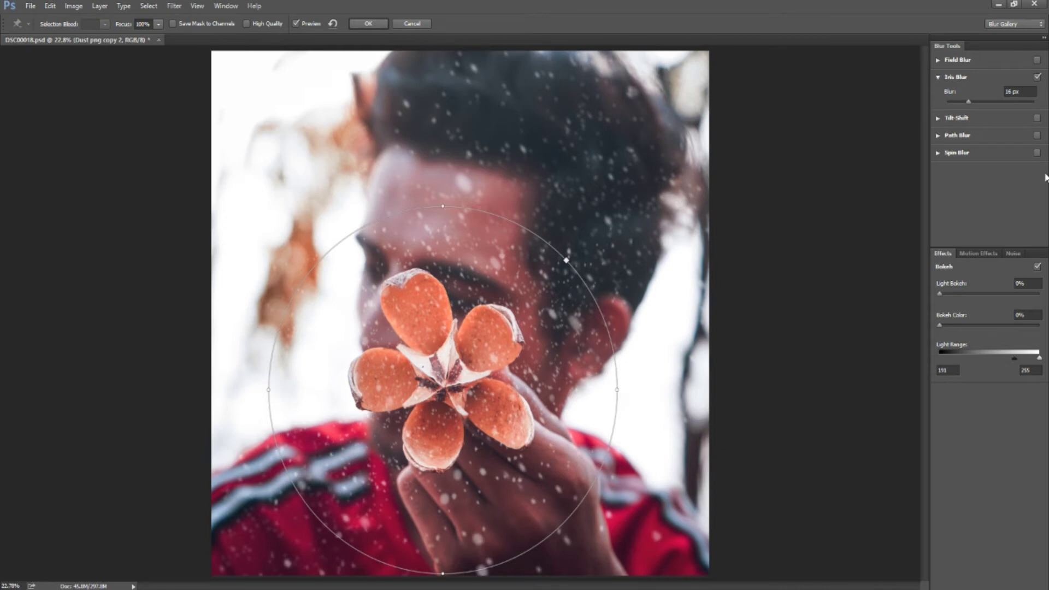
click(978, 102)
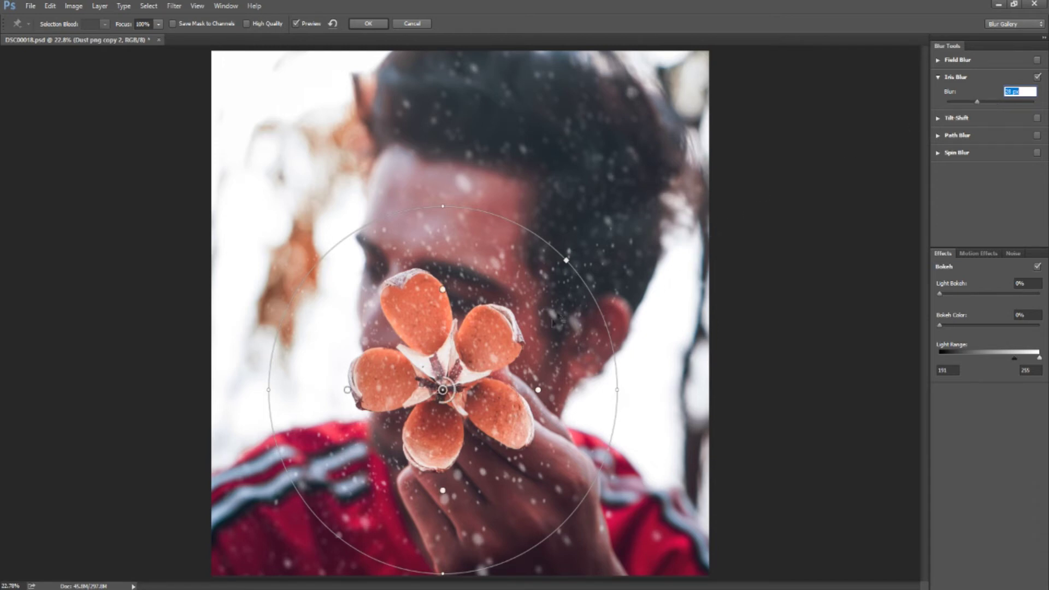
drag(443, 392, 445, 383)
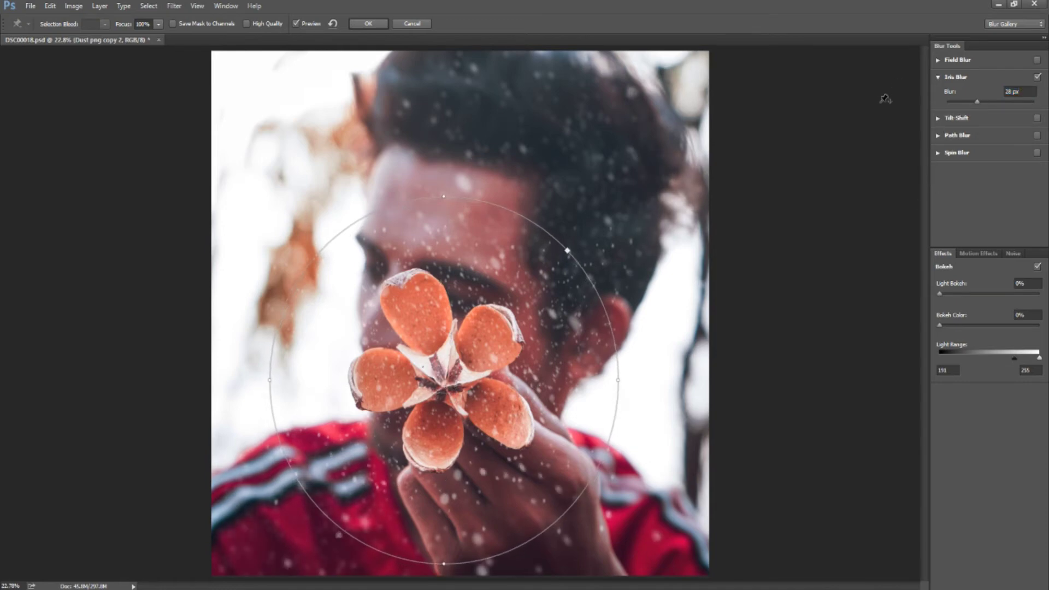
click(373, 24)
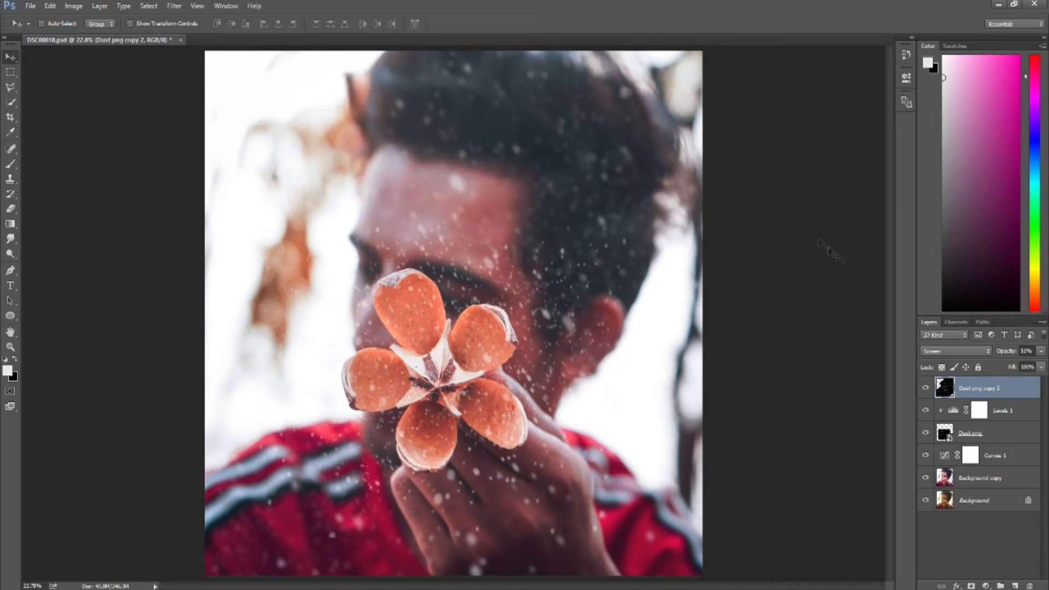
Step: Add a layer mask to the merged dust layer and ready a soft round 2500 px brush for painting on it
click(972, 586)
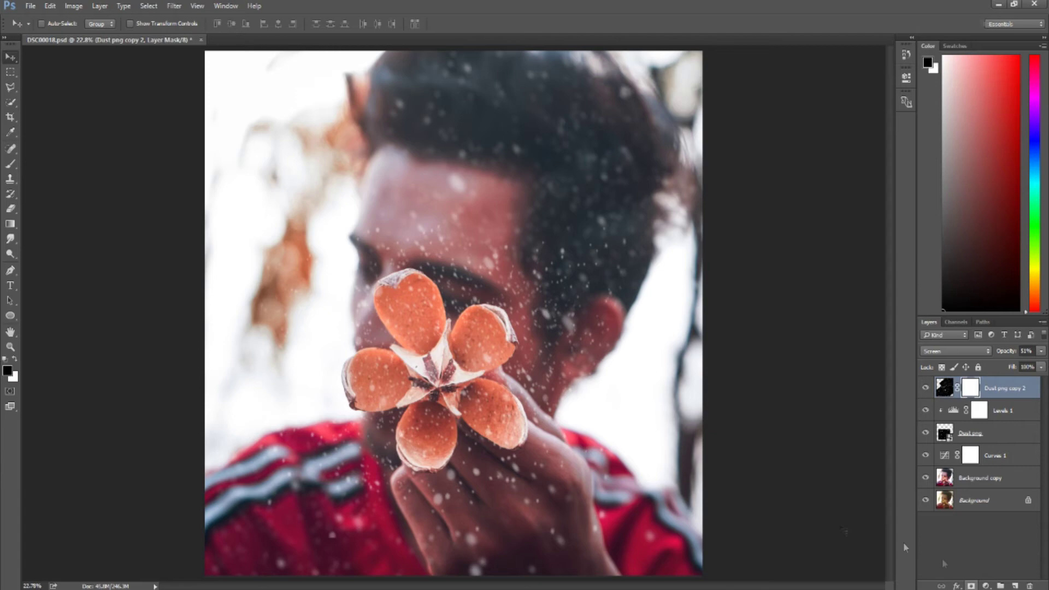
click(10, 164)
right_click(517, 216)
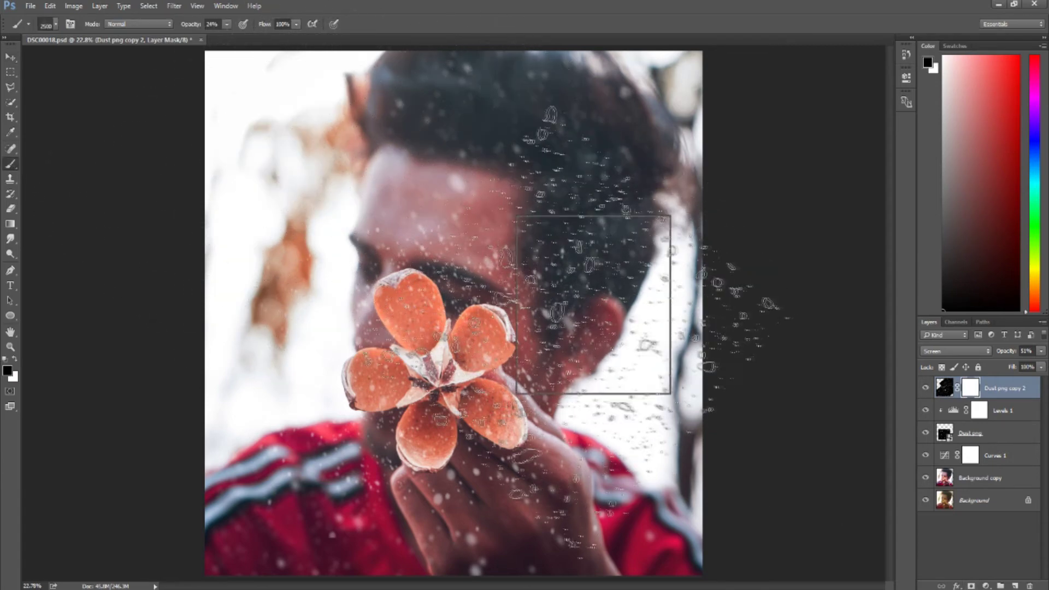
scroll(559, 340, up, 10)
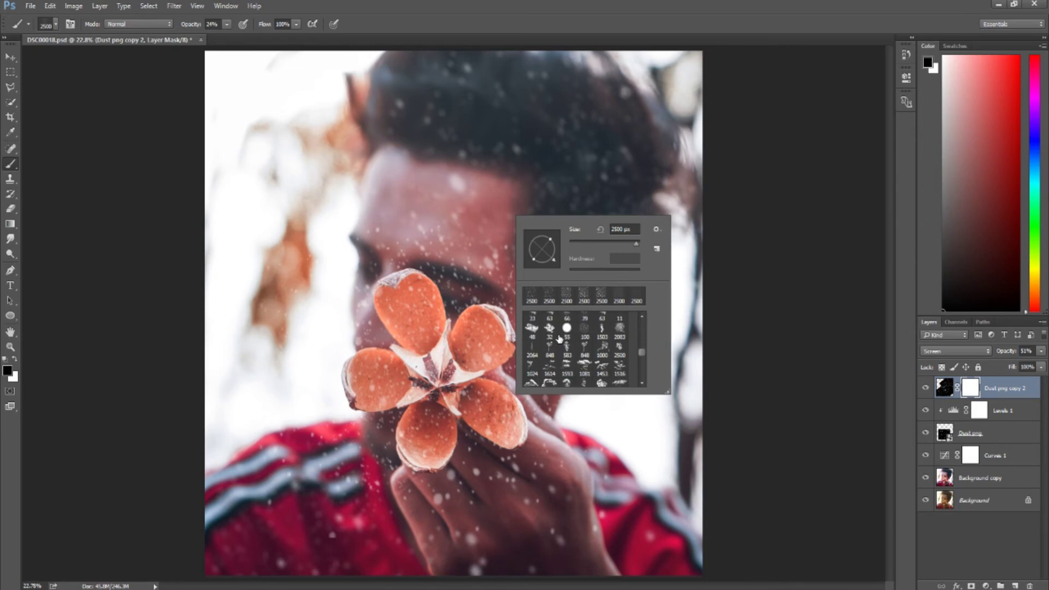
click(536, 327)
click(845, 4)
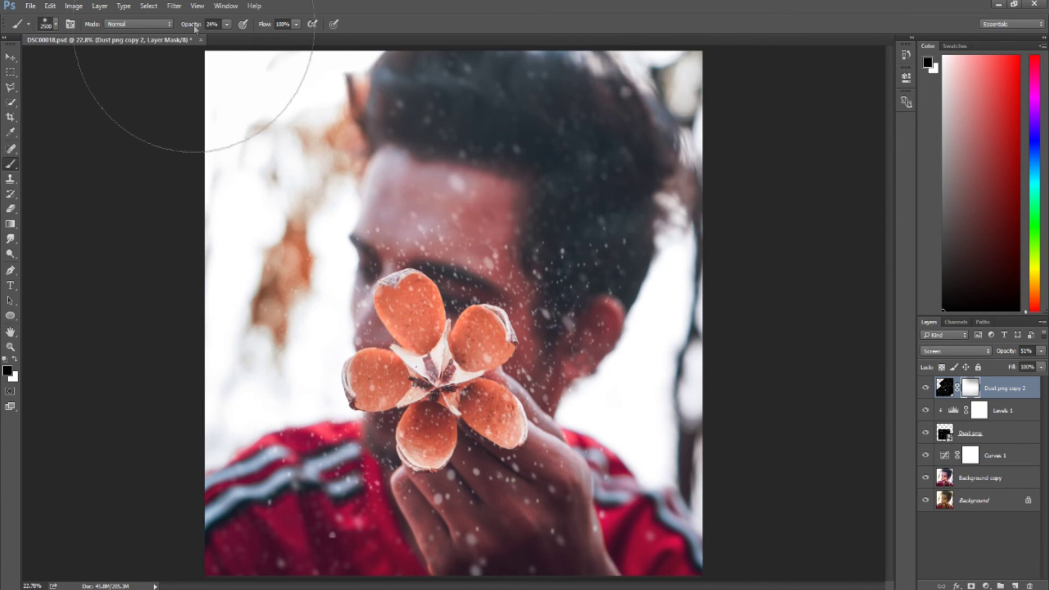
Step: Mask dust along the photo's right and upper edges with a 100% opacity black brush, and restore it over the face with white
drag(198, 26, 336, 42)
drag(811, 158, 806, 314)
mouse_move(760, 158)
mouse_down()
mouse_move(609, 89)
mouse_move(492, 7)
mouse_move(517, 84)
mouse_up()
key(x)
mouse_move(464, 180)
mouse_down()
mouse_move(438, 175)
mouse_move(513, 215)
mouse_up()
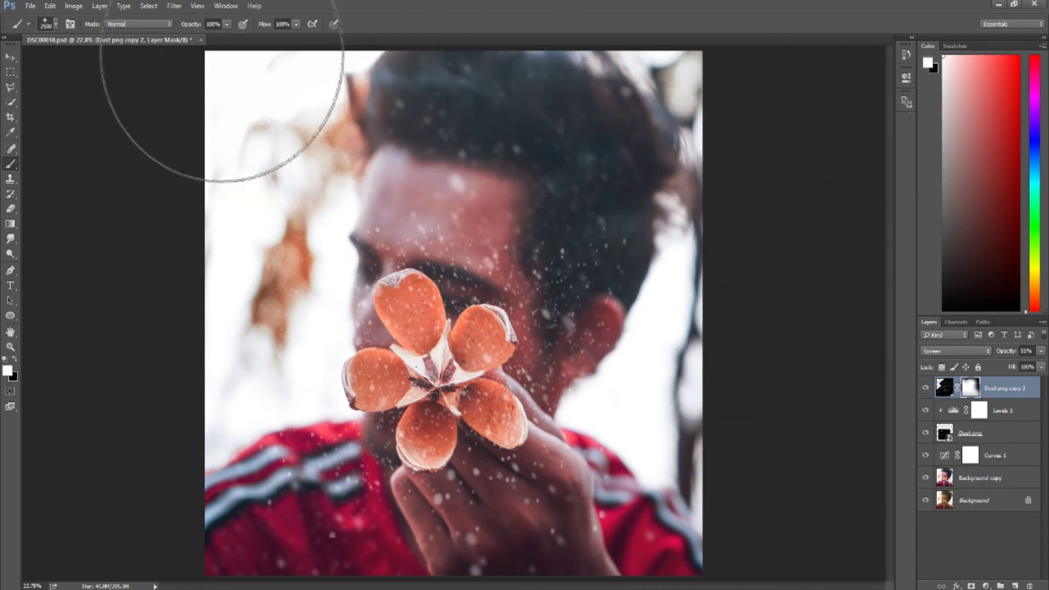
Step: Partly mask the merged dust over the forehead and hair with a black brush at 37% opacity
drag(197, 26, 168, 28)
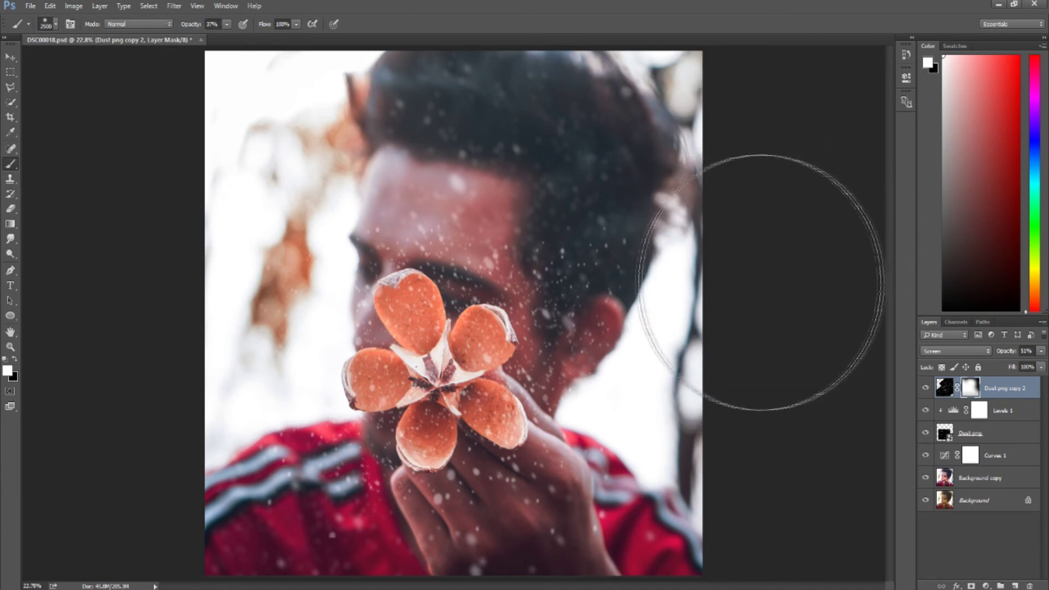
key(x)
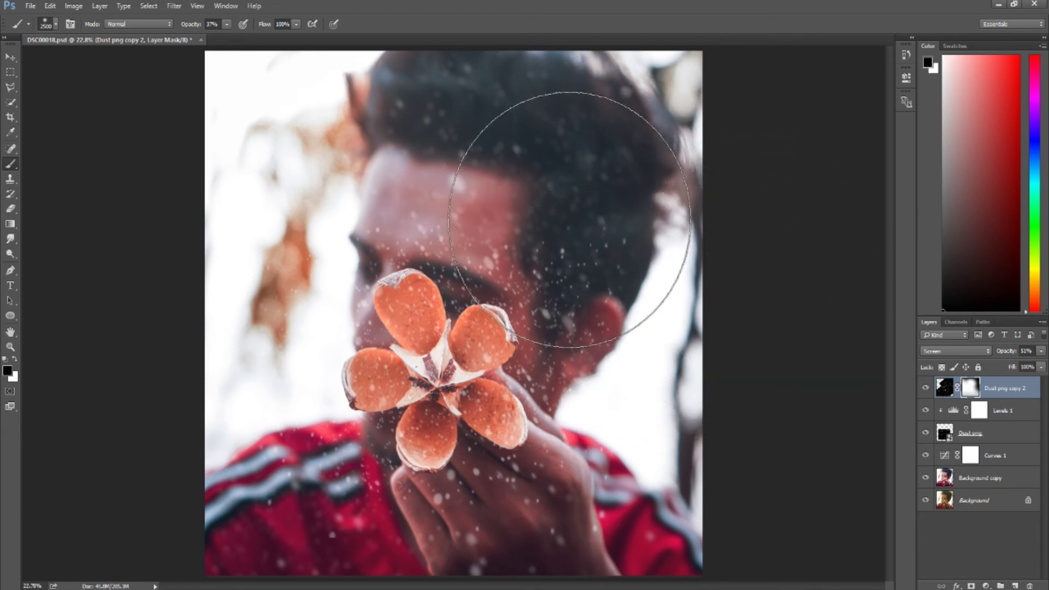
mouse_move(538, 206)
mouse_down()
mouse_move(487, 148)
mouse_move(466, 143)
mouse_up()
click(372, 125)
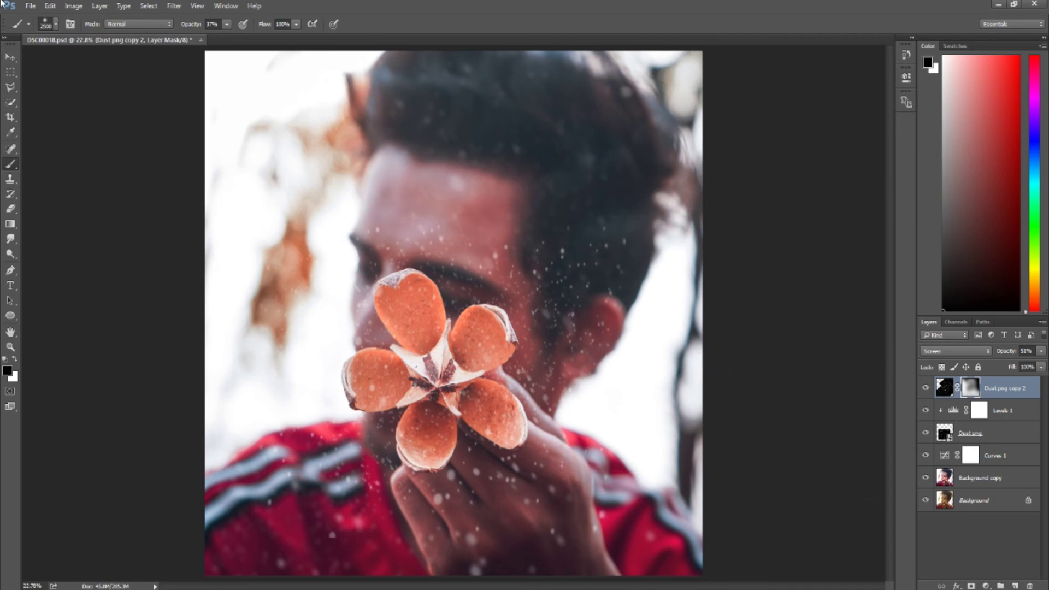
click(10, 58)
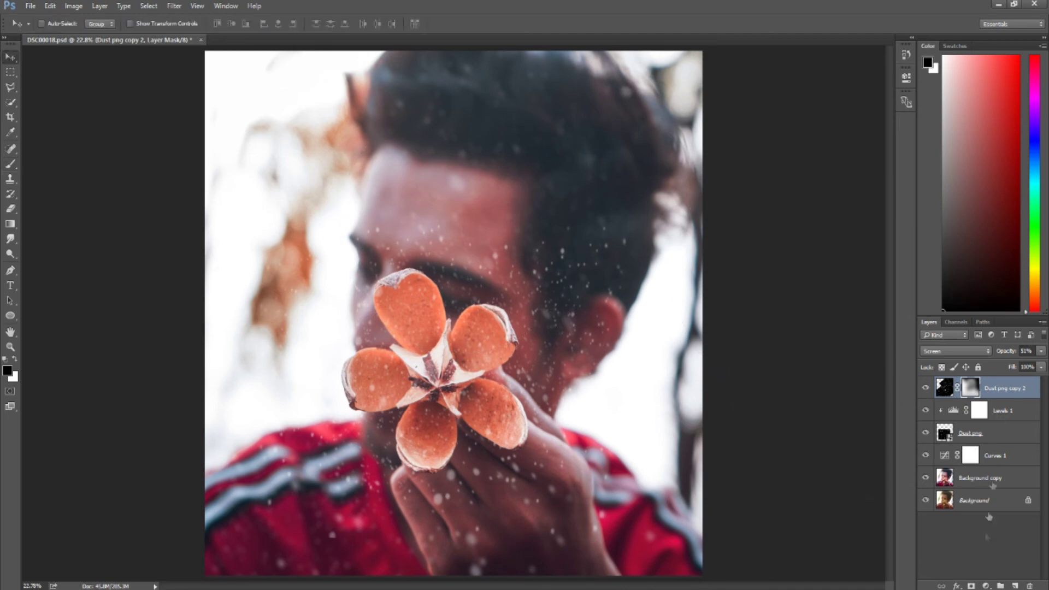
Step: Add a Hue/Saturation adjustment clipped to the merged dust layer, enable Colorize, and fine-tune its saturation
click(986, 585)
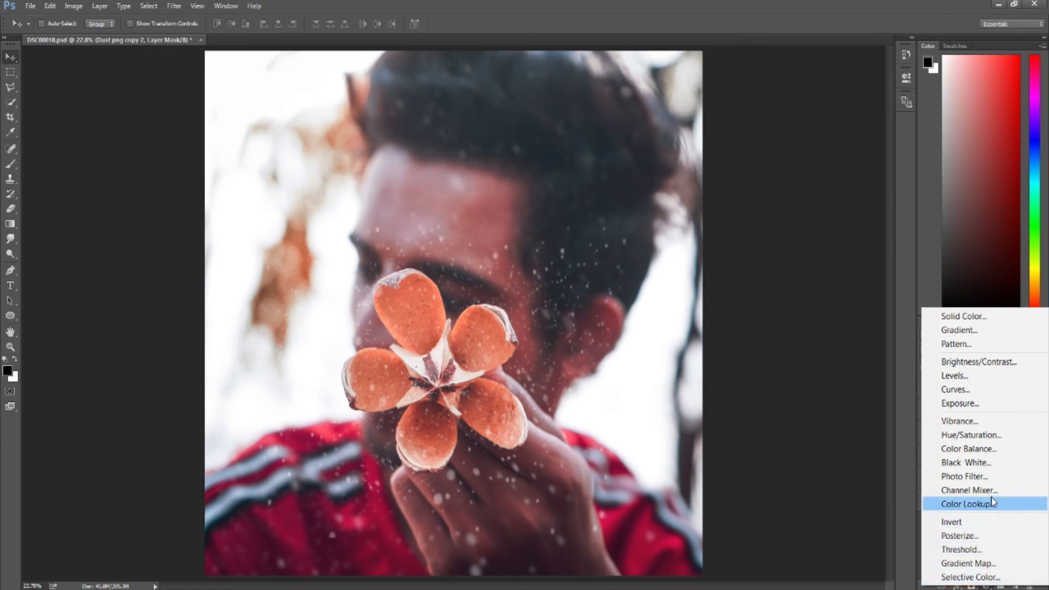
click(980, 436)
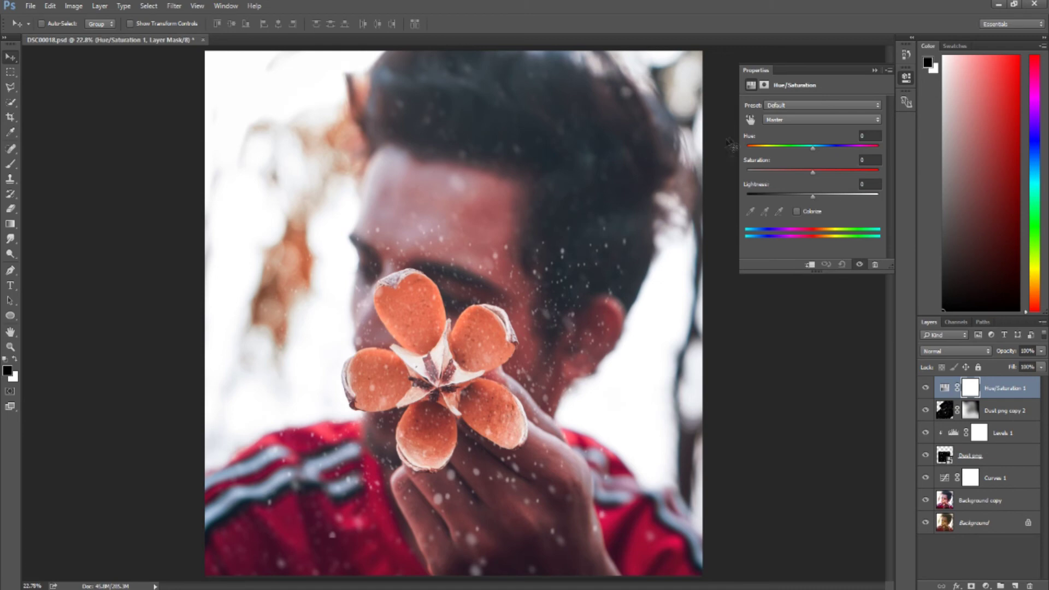
click(798, 212)
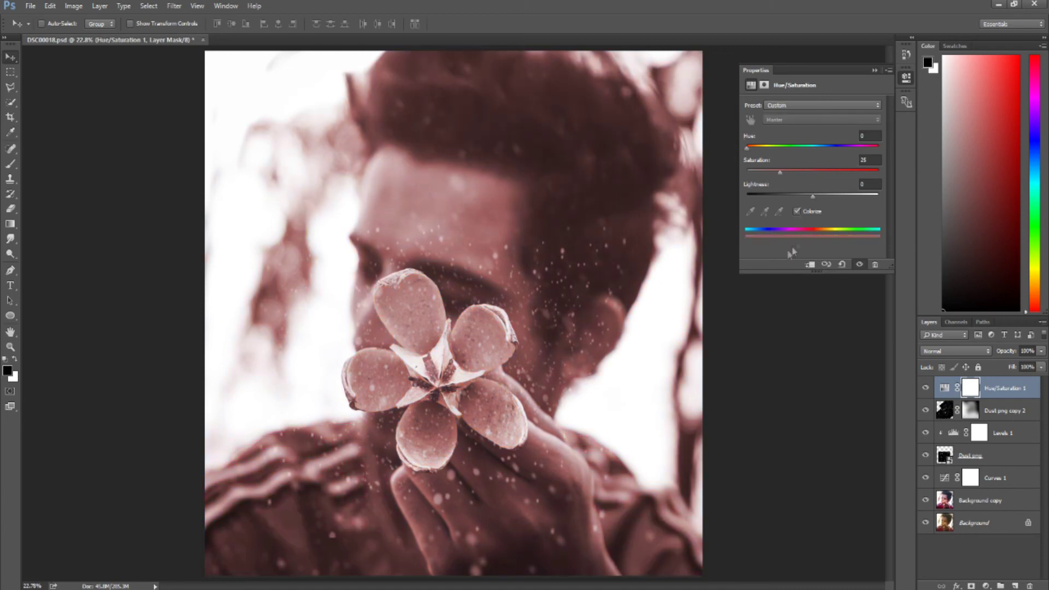
click(808, 266)
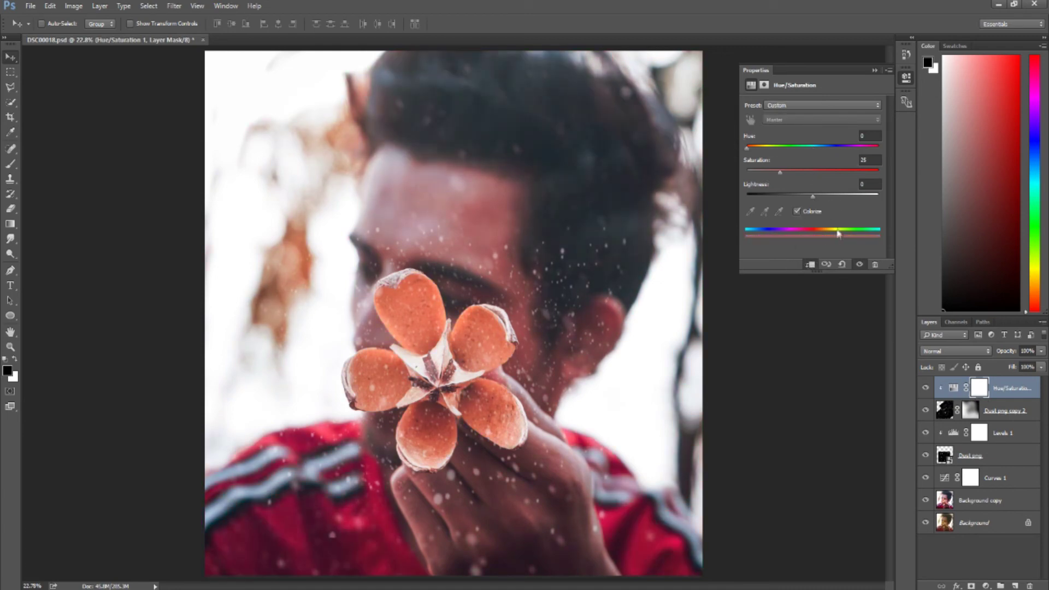
mouse_move(785, 175)
mouse_down()
mouse_move(847, 174)
mouse_move(749, 170)
mouse_move(779, 167)
mouse_up()
drag(785, 167, 777, 175)
click(875, 72)
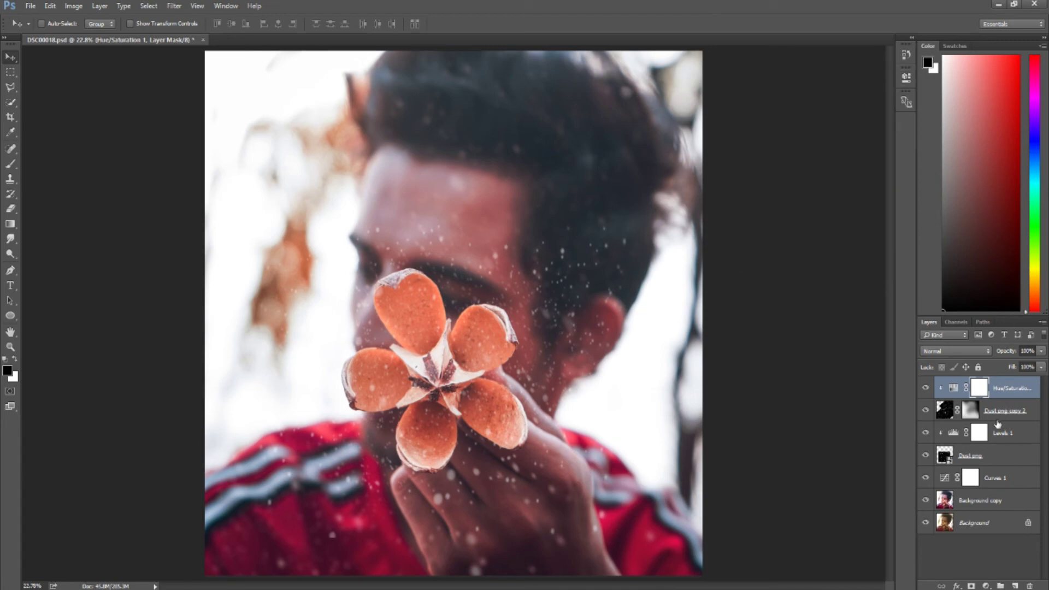
Step: Add a clipped Hue/Saturation adjustment above the original Dust png layer, colorize it with a hue around 320, and lower its saturation
click(1000, 461)
click(987, 586)
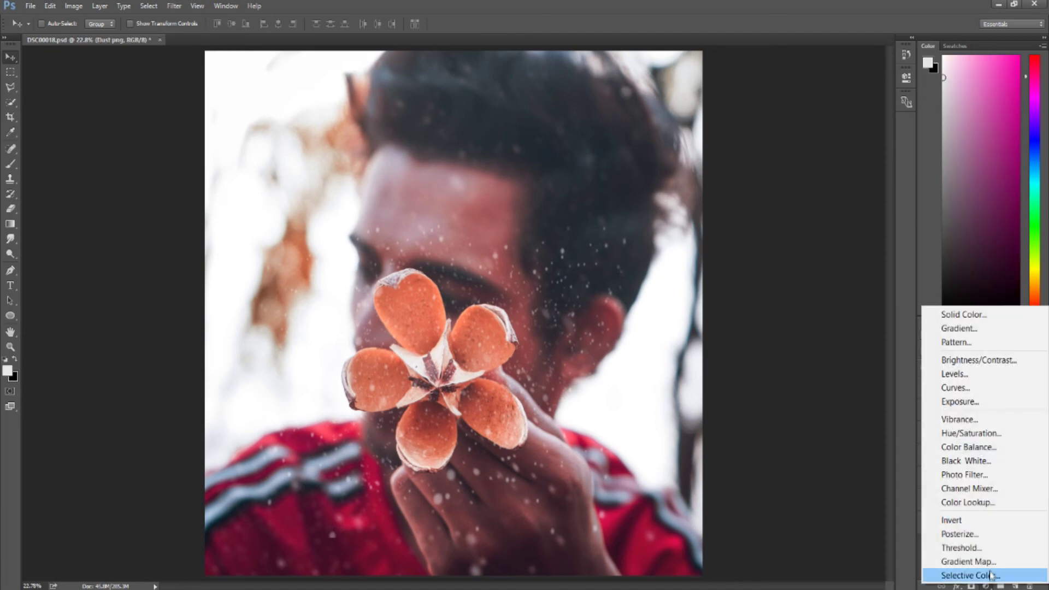
click(971, 433)
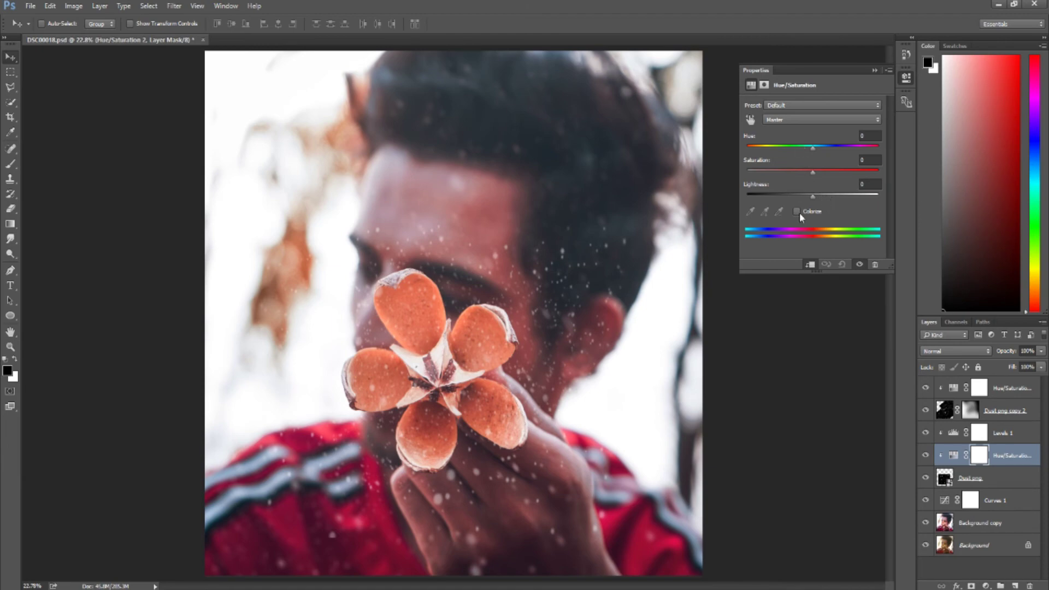
click(797, 211)
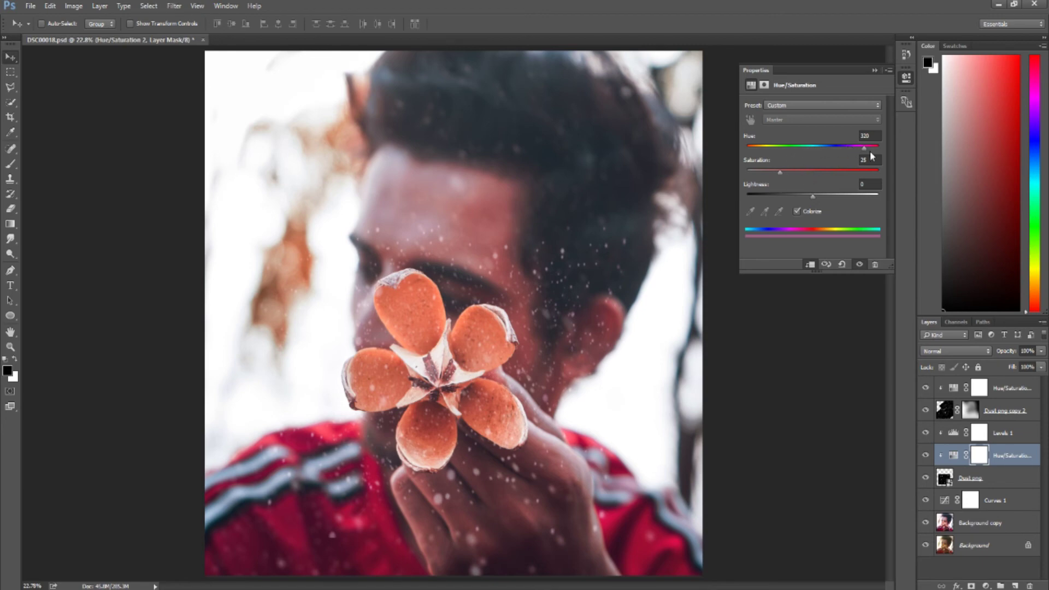
drag(864, 153, 756, 171)
drag(760, 176, 761, 177)
click(875, 70)
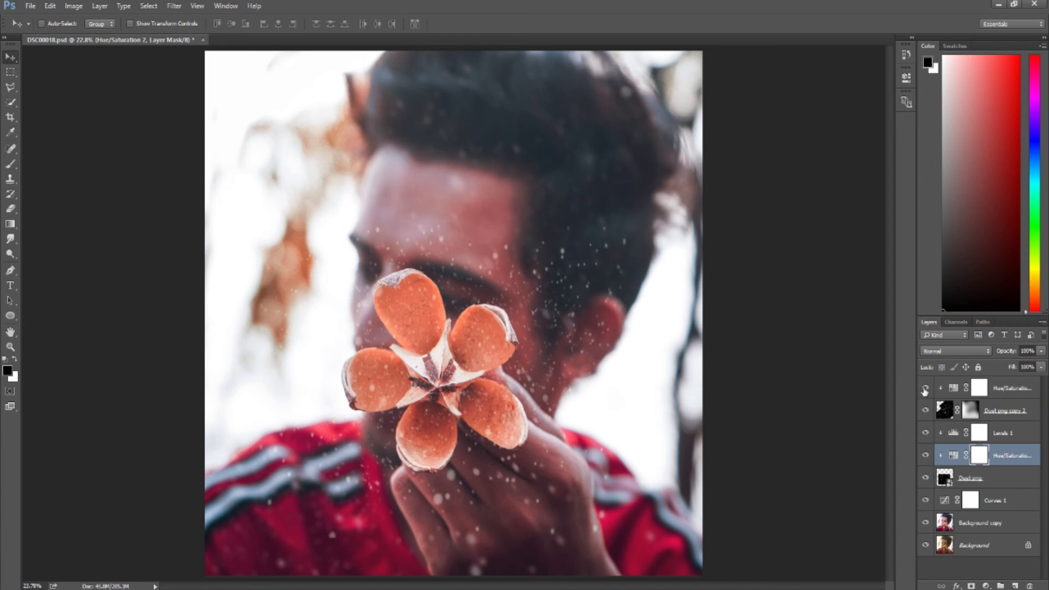
Step: Compare the photo with and without the merged dust layer, and soften that layer with a light Gaussian Blur
click(926, 411)
click(926, 413)
click(1016, 413)
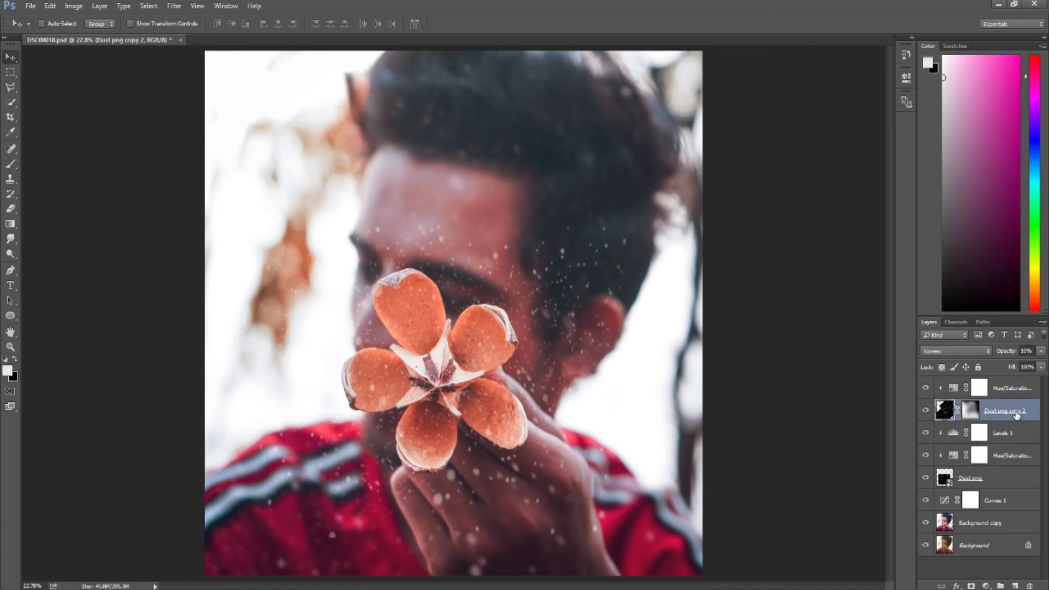
click(185, 5)
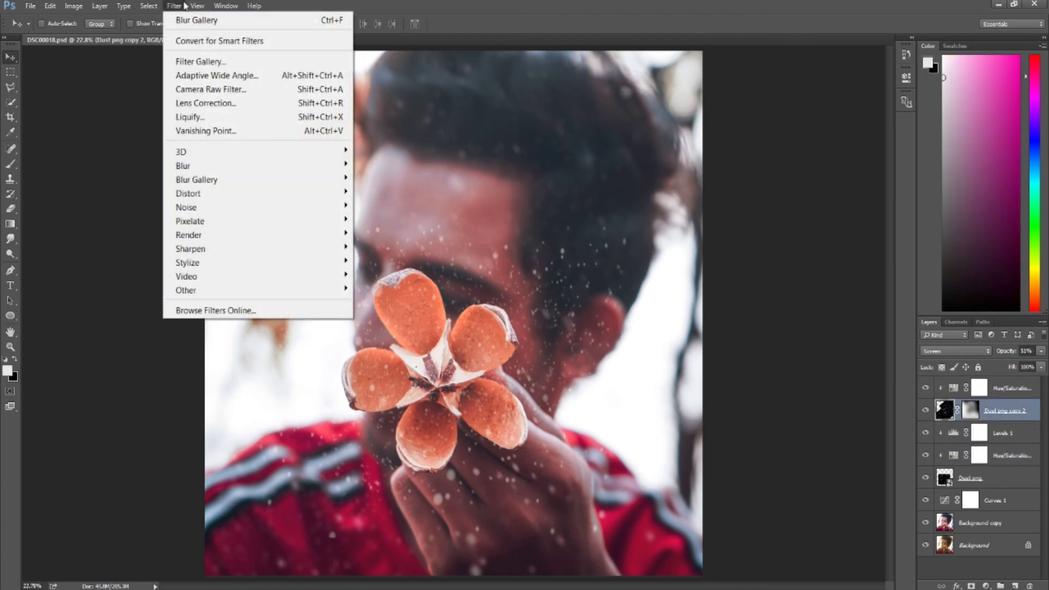
mouse_move(232, 166)
click(402, 224)
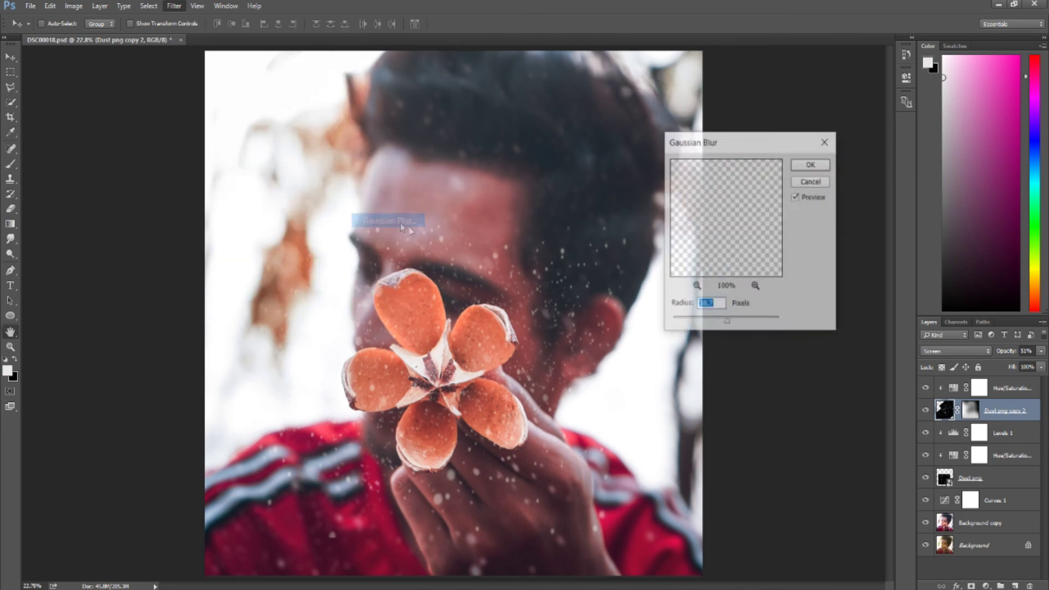
click(711, 319)
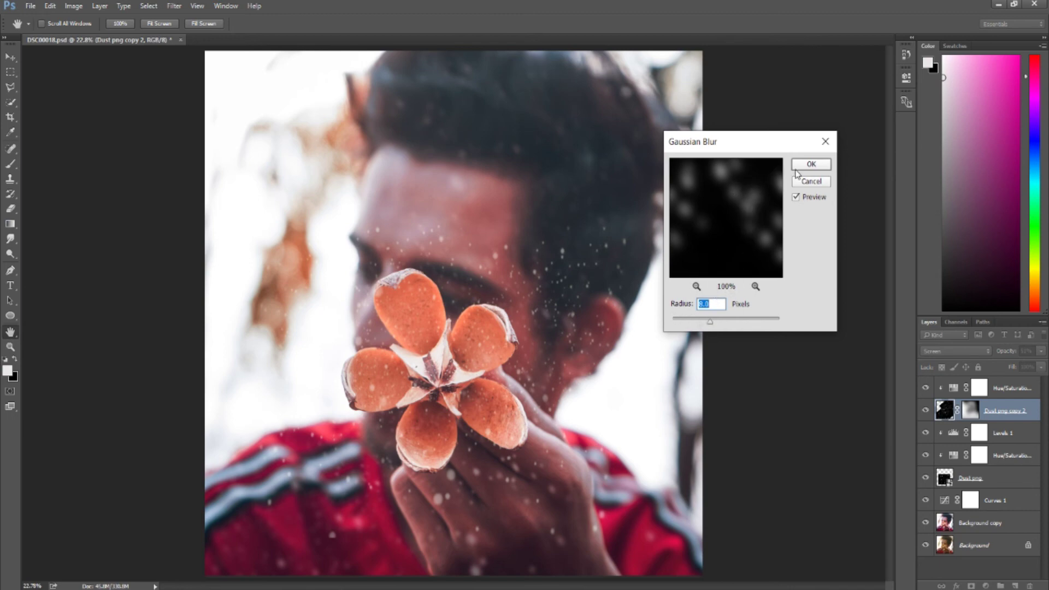
click(811, 164)
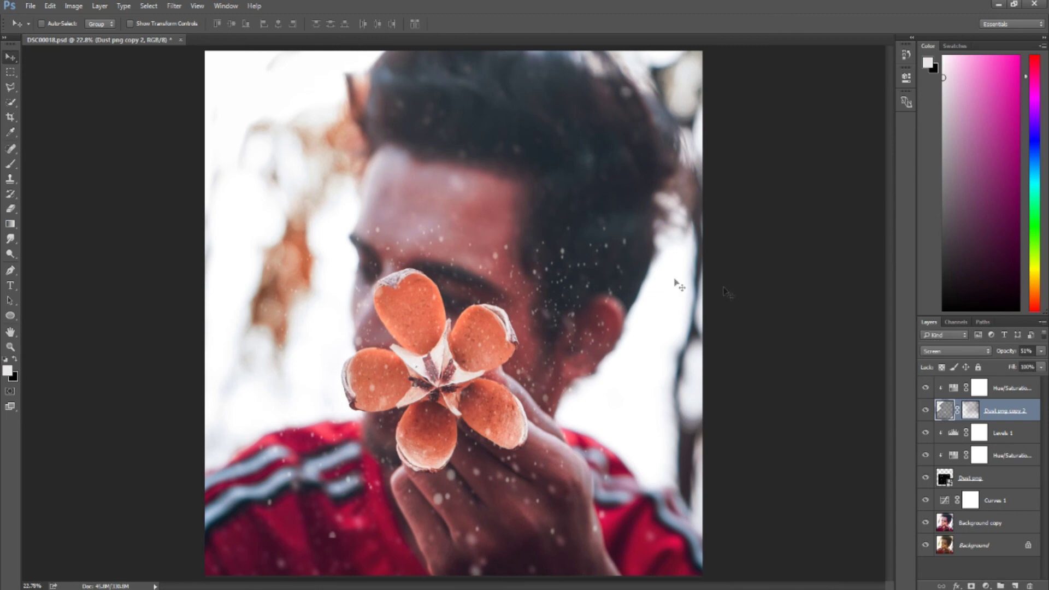
Step: Start an Iris Blur on the original Dust png layer, center its ellipse on the flower, and test the sharp zone's size
click(980, 481)
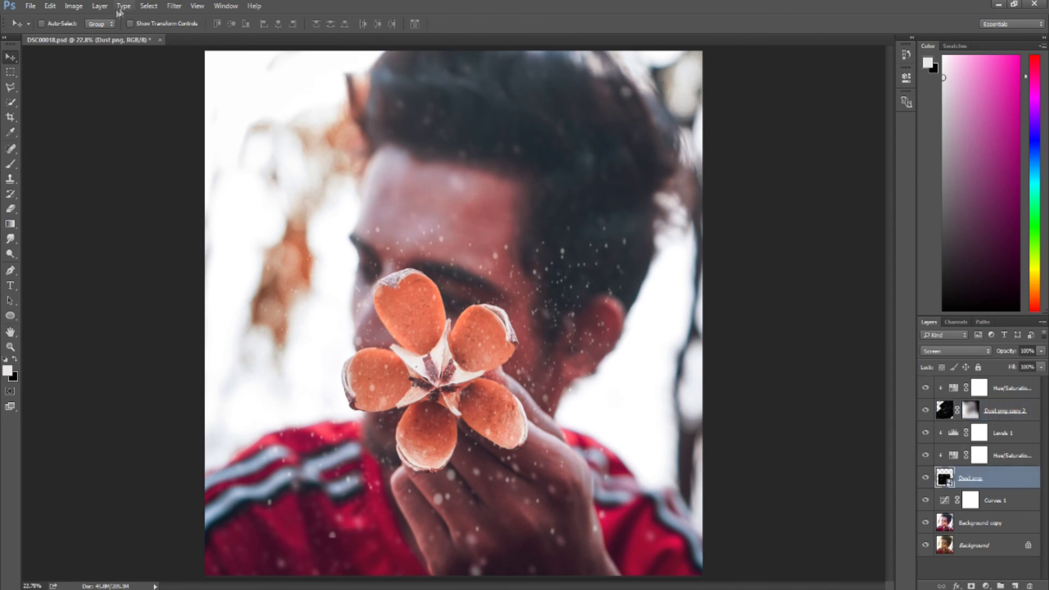
click(173, 6)
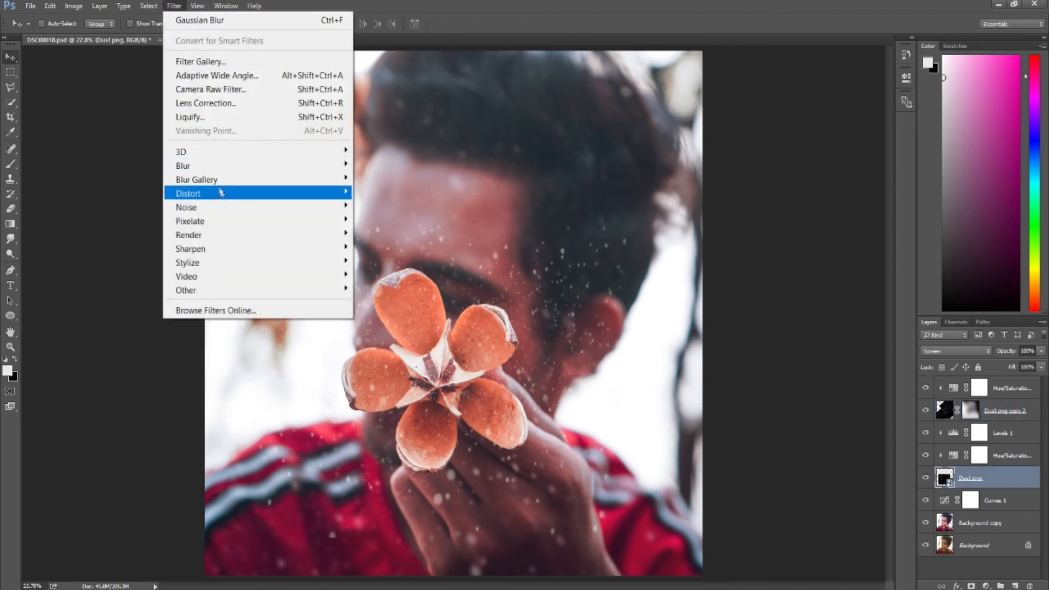
mouse_move(234, 178)
click(397, 187)
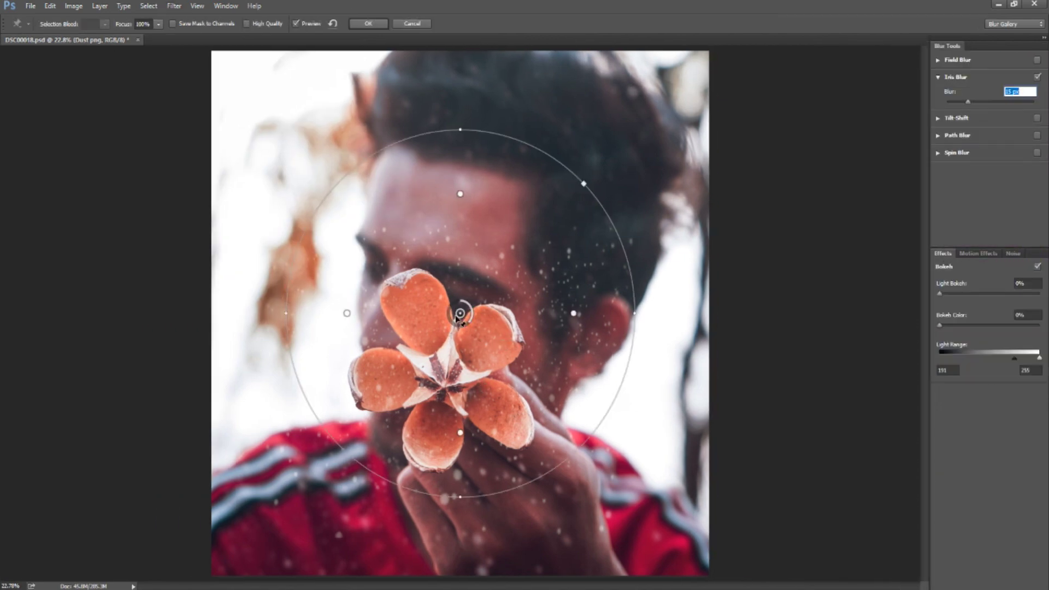
drag(462, 315, 440, 369)
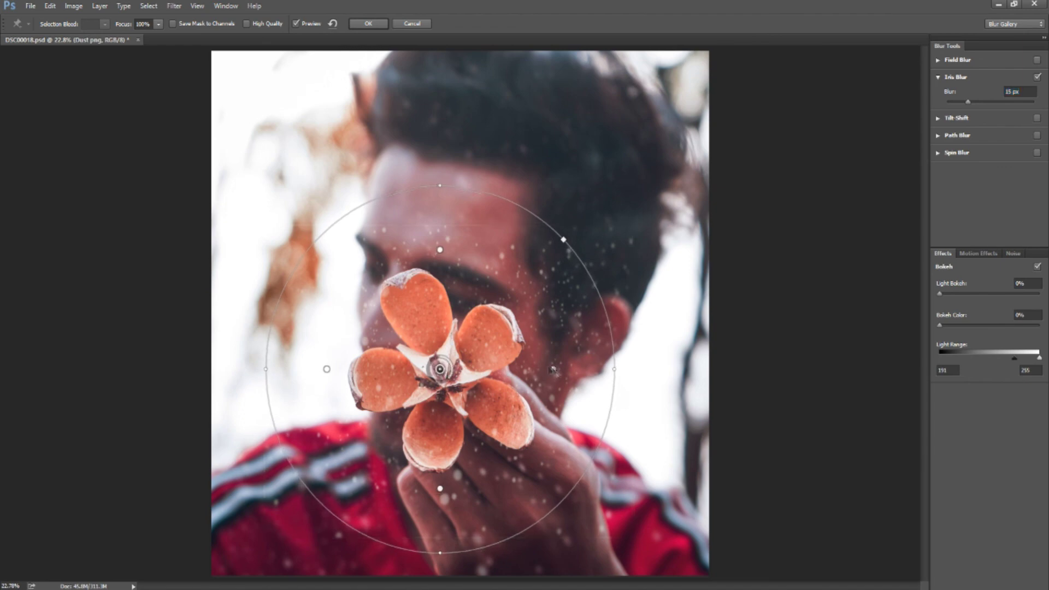
drag(554, 370, 536, 372)
mouse_move(537, 371)
mouse_down()
mouse_move(523, 372)
mouse_move(556, 374)
mouse_up()
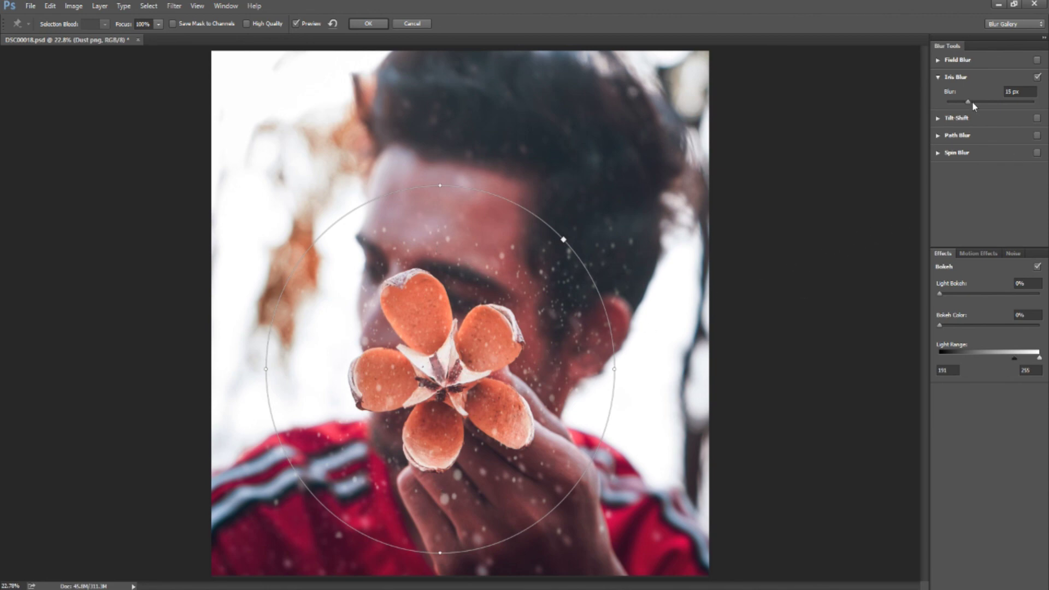
Step: Set the iris blur to 47 px, nudge its center slightly down, widen the sharp zone, and apply the filter
drag(974, 104, 985, 102)
click(441, 371)
drag(442, 373, 439, 378)
drag(554, 376, 570, 378)
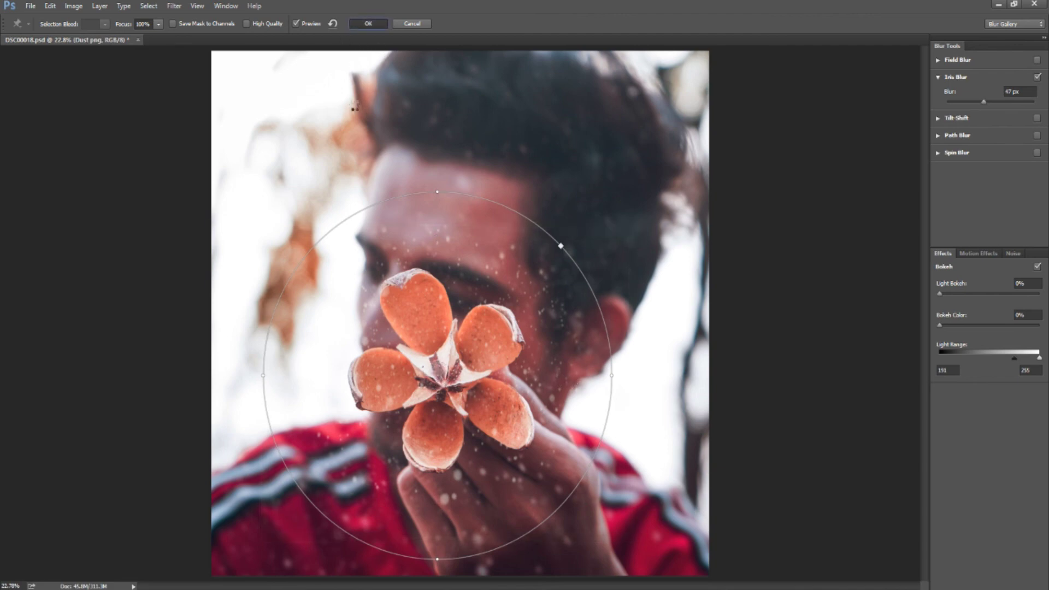
key(Return)
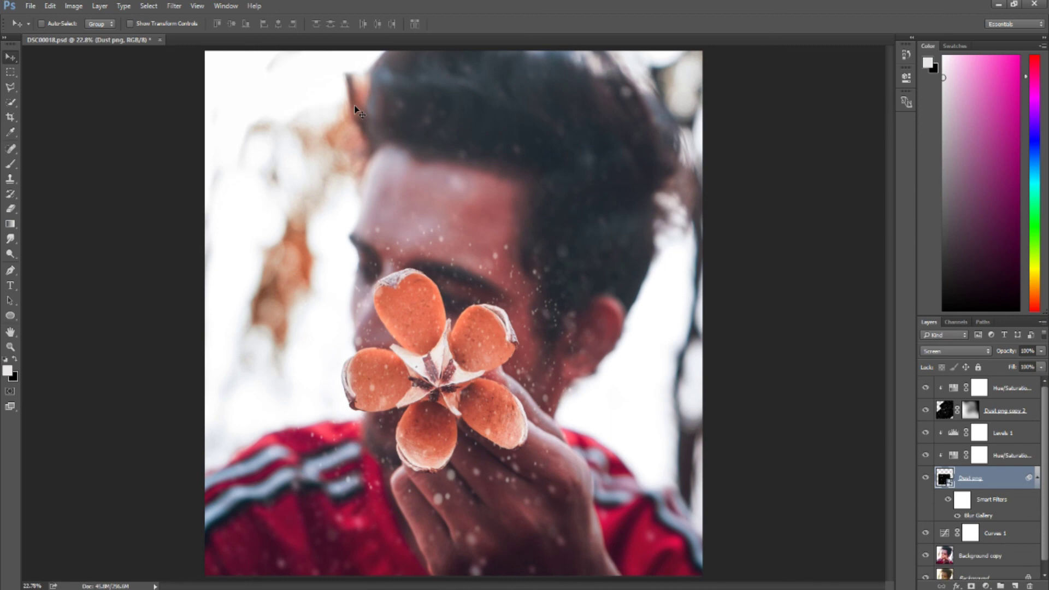
Step: Add a new layer above the topmost Hue/Saturation adjustment and stamp all visible layers into it
click(1018, 396)
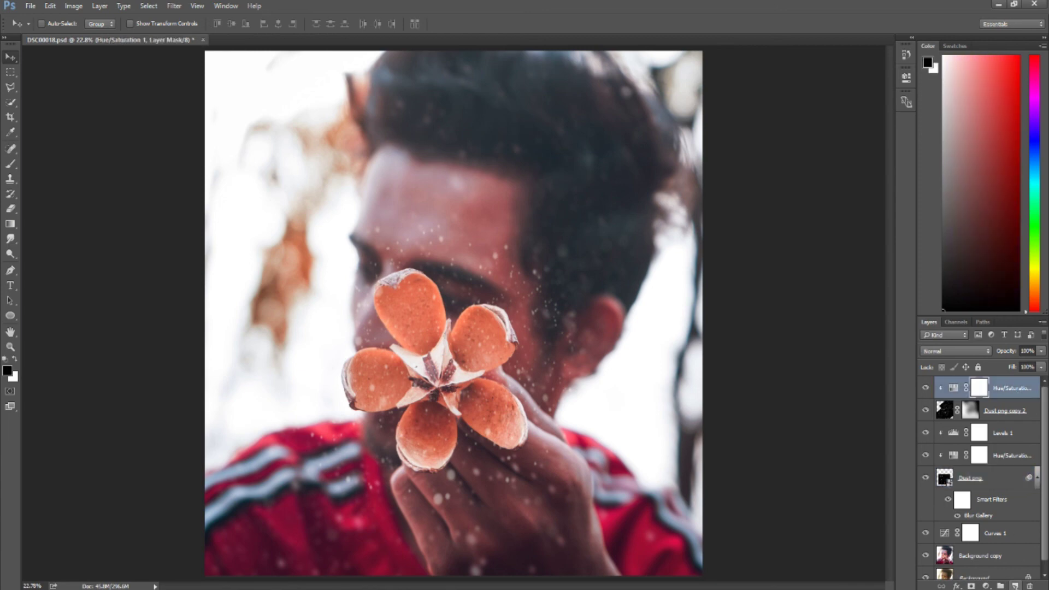
click(1016, 586)
key(ctrl+shift+alt+e)
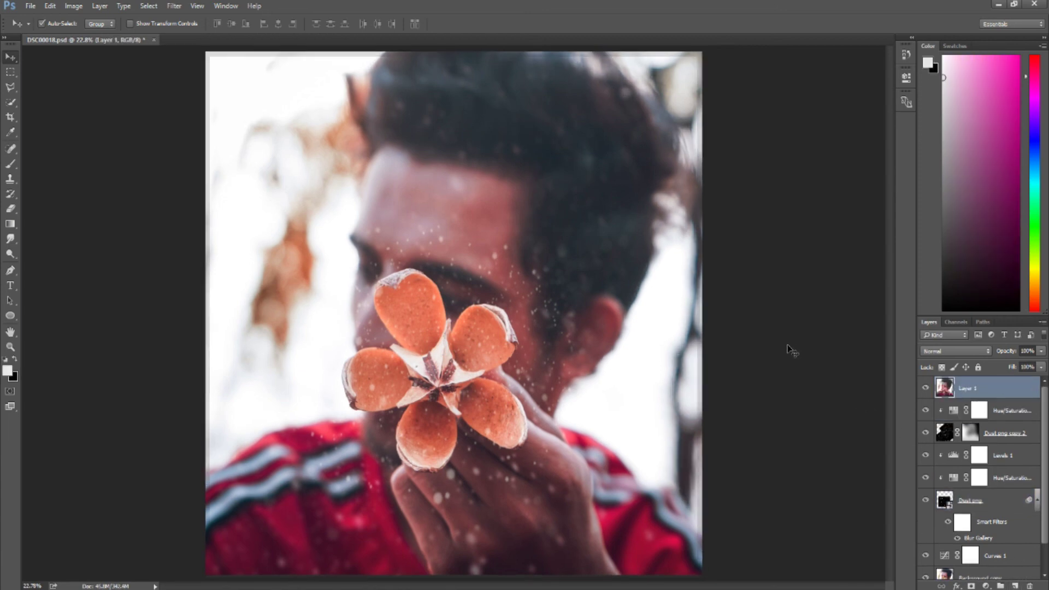
key(ctrl+minus)
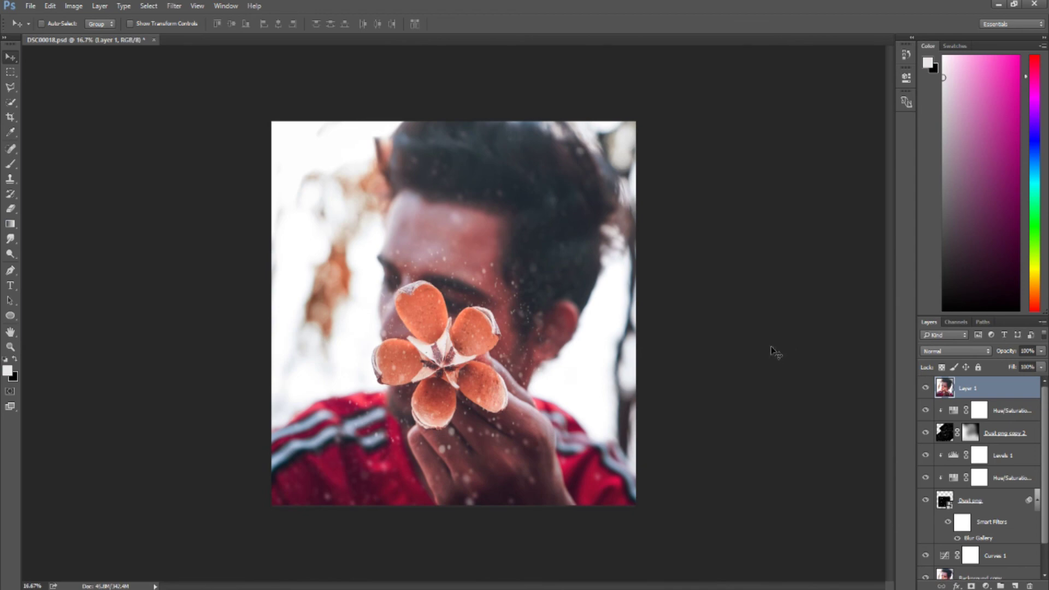